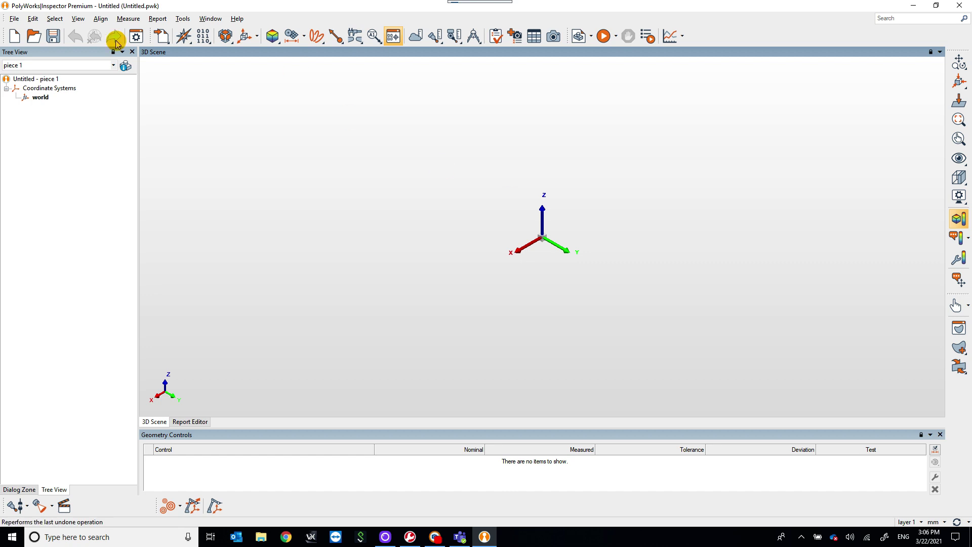
Import the CAD model HandySCAN 3D_Demo part_CAD as the reference object
left_click(162, 37)
left_click(162, 96)
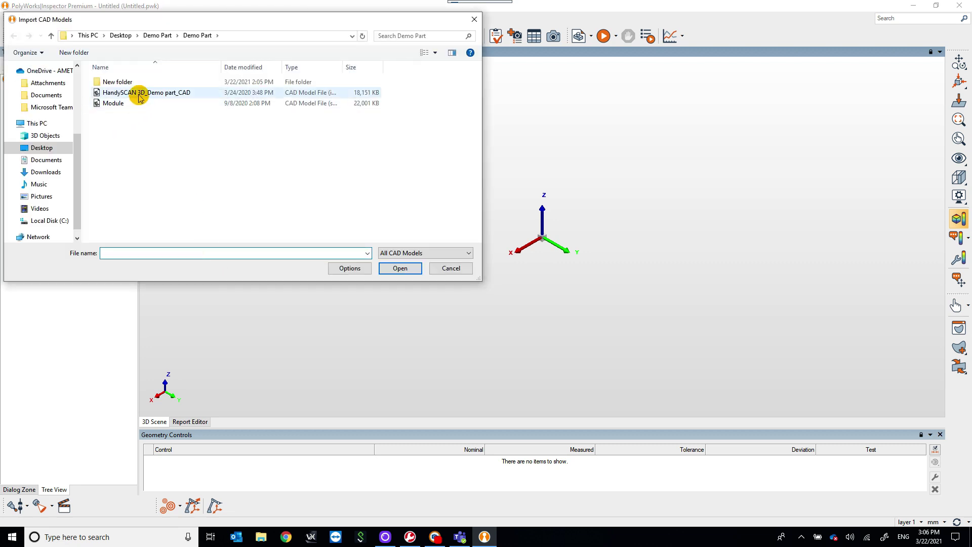
left_click(137, 93)
left_click(381, 272)
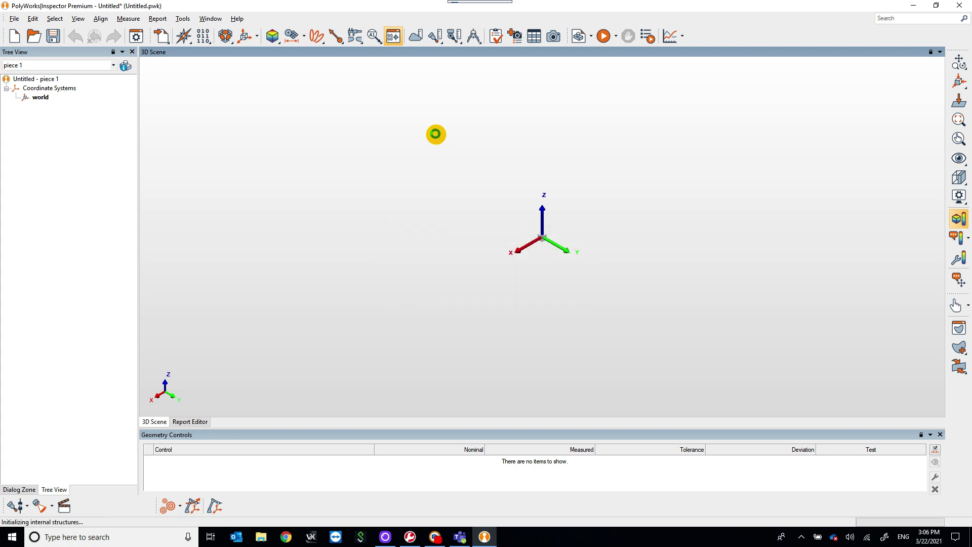
left_click_drag(437, 137, 431, 223)
middle_click_drag(384, 180, 520, 255)
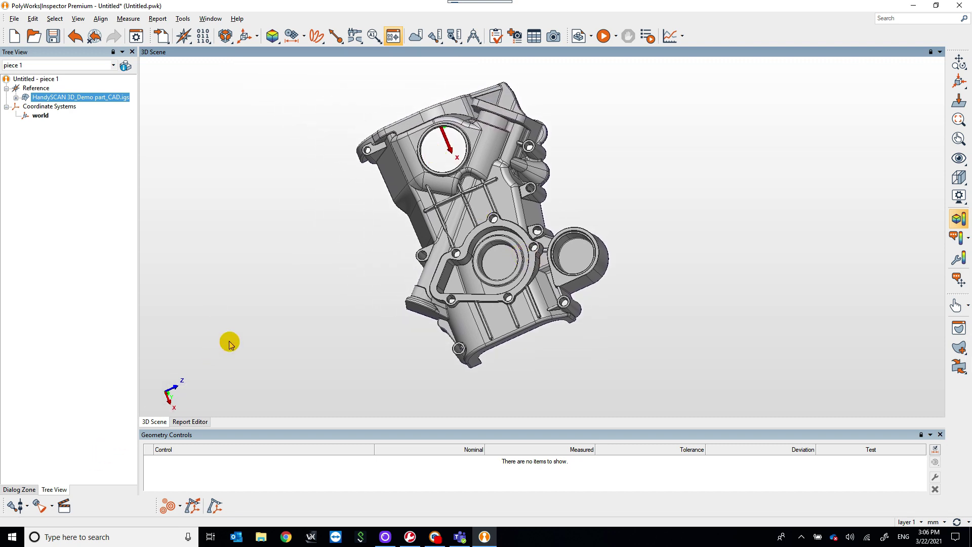
Choose and connect the Creaform VXscan scanner, and move the VXelements window clear of the part
left_click(51, 506)
left_click(75, 480)
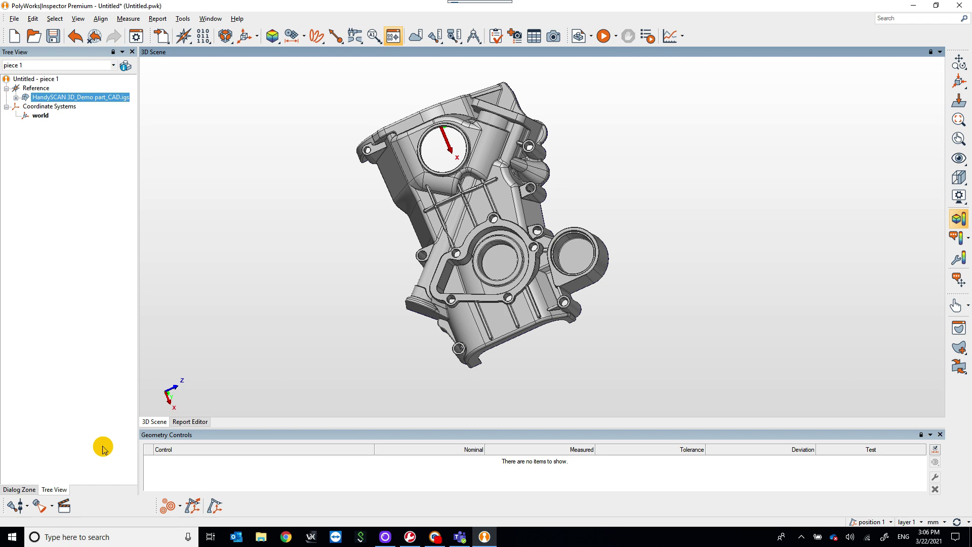
left_click(38, 506)
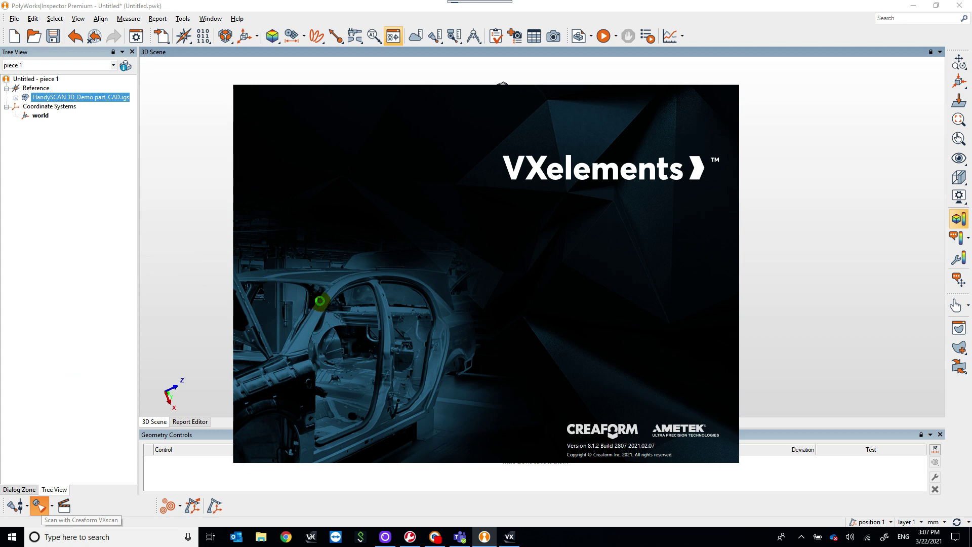
mouse_move(435, 537)
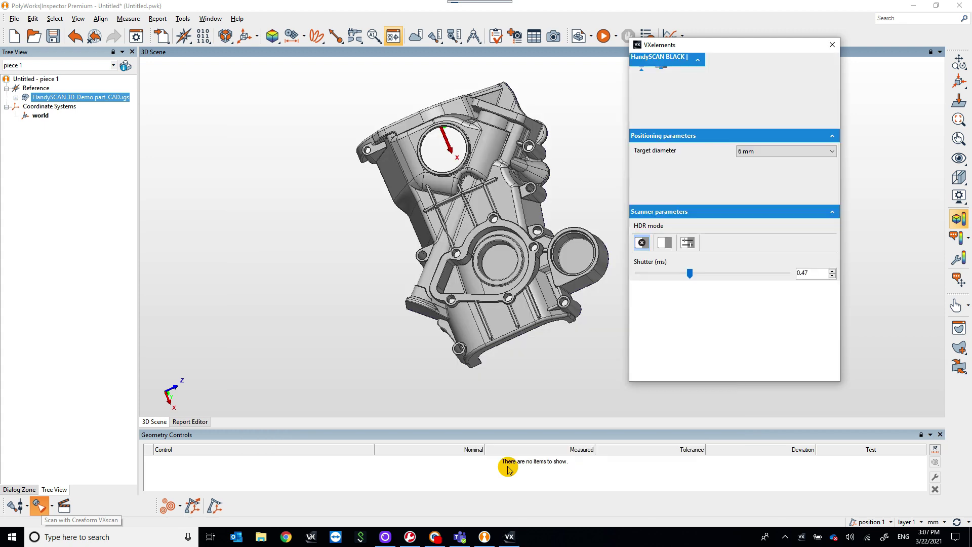
left_click_drag(709, 46, 804, 68)
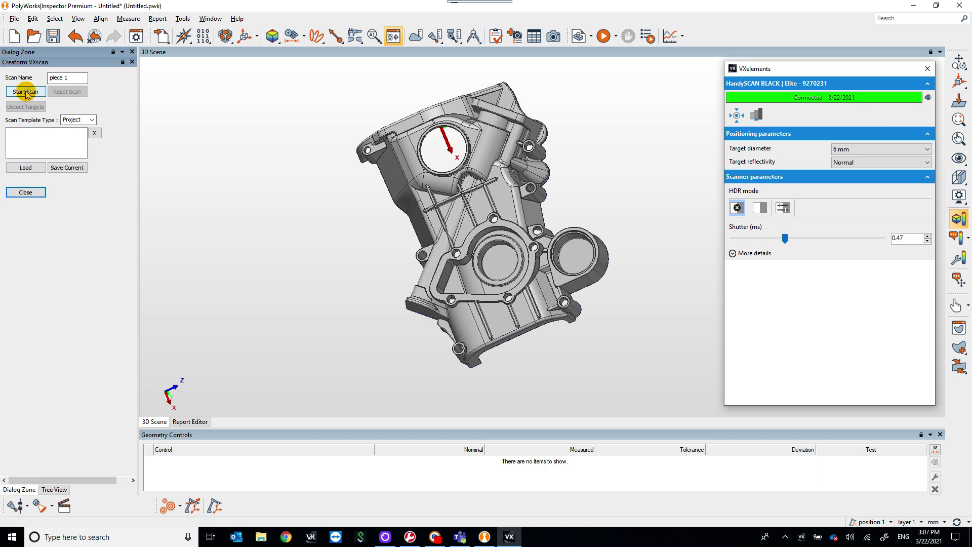
Start a scan named piece 1 and capture the physical part in VXelements
left_click(25, 92)
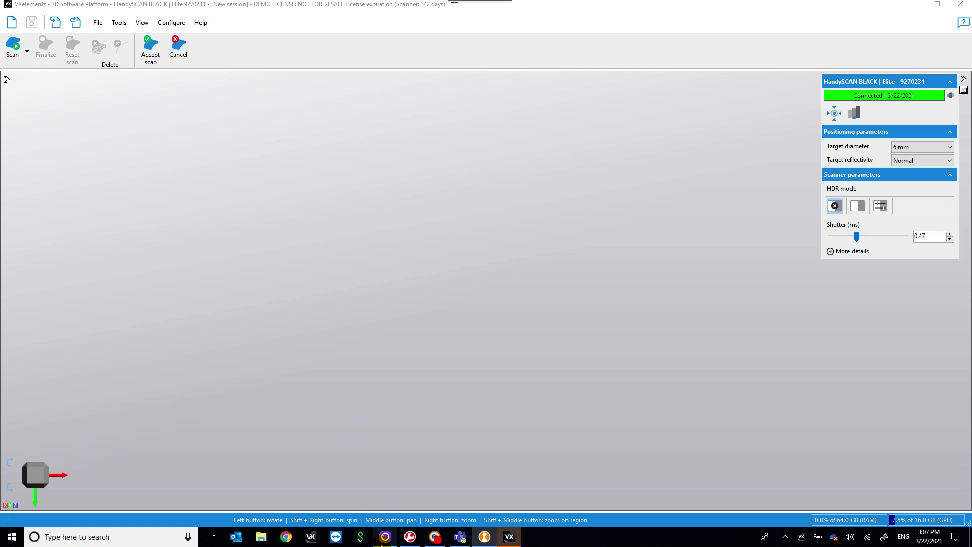
left_click(383, 538)
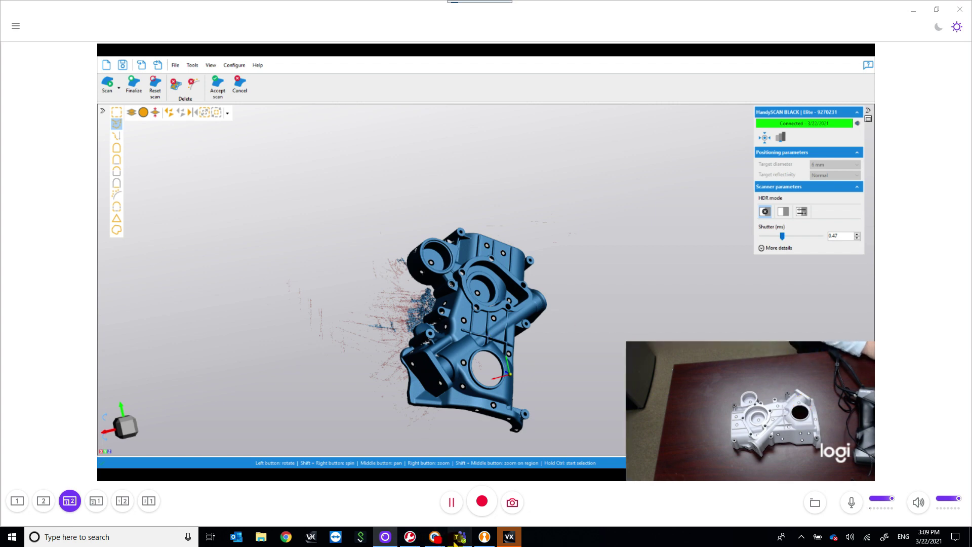
left_click(484, 537)
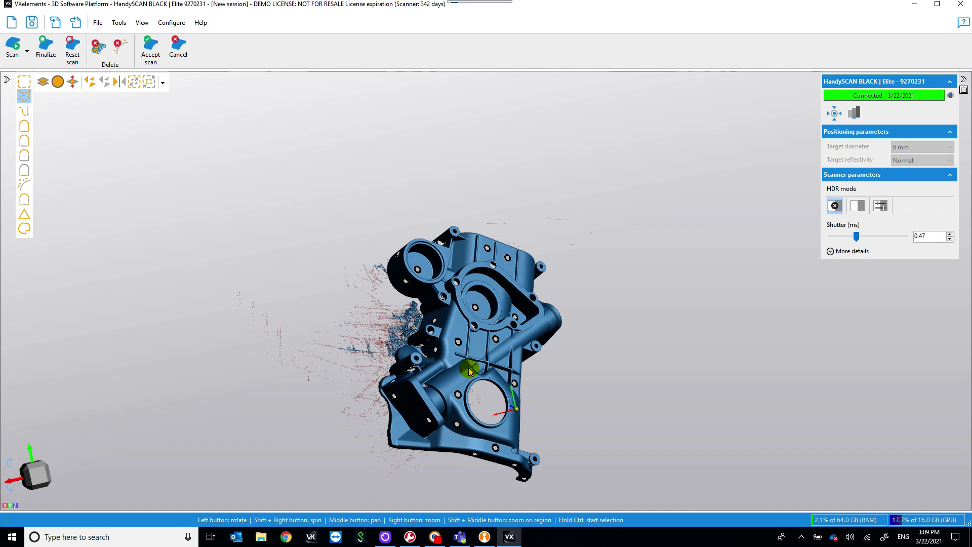
Select the connected part surface, invert the selection and permanently delete the surrounding scan data
left_click_drag(462, 369, 405, 354)
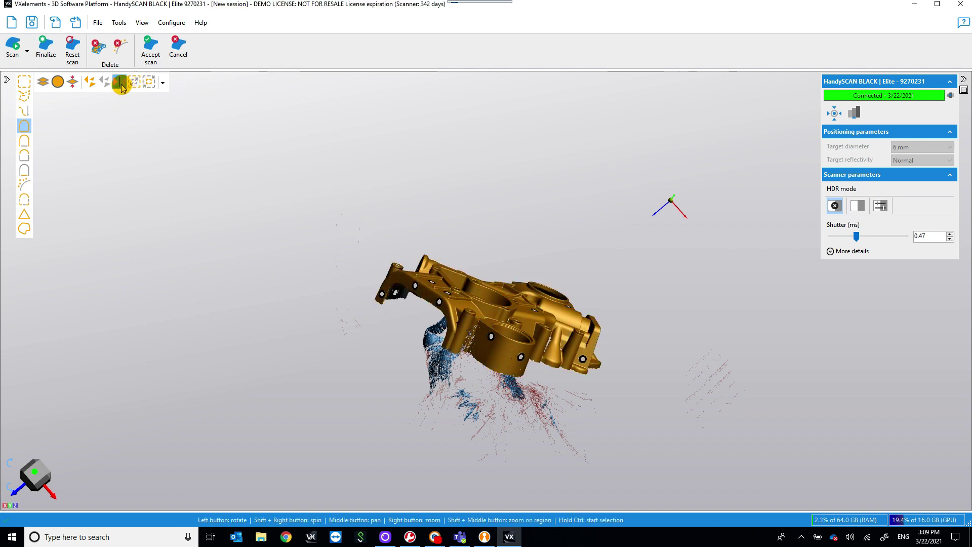
left_click_drag(450, 330, 455, 358)
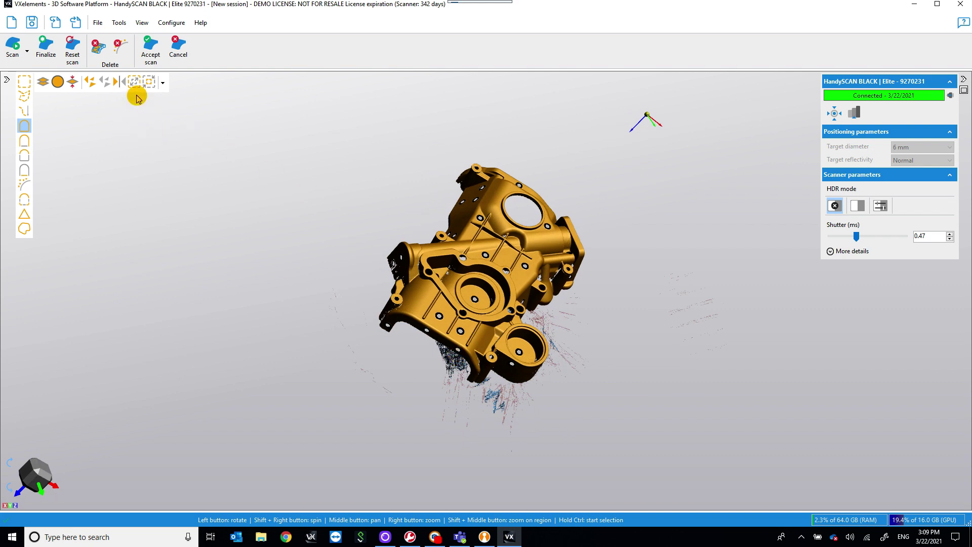
left_click(120, 84)
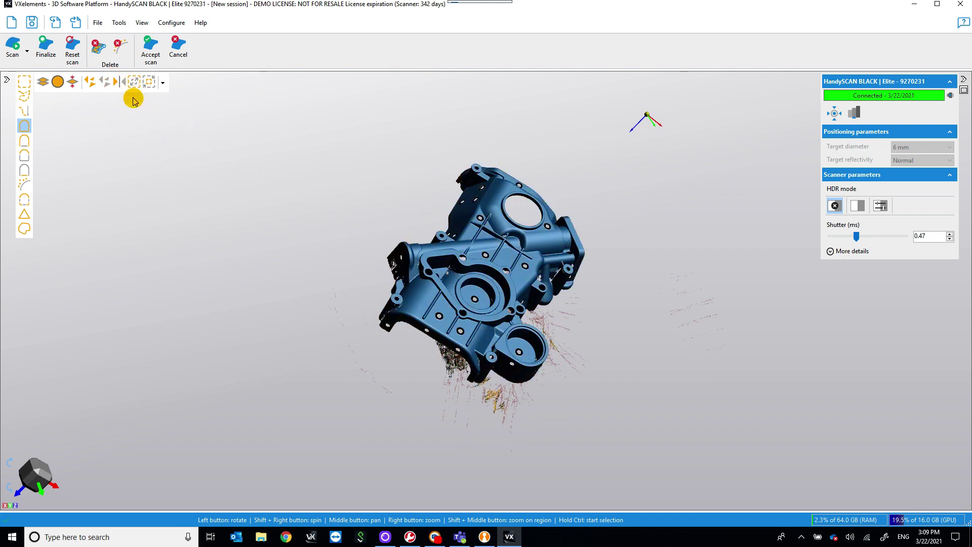
left_click(98, 51)
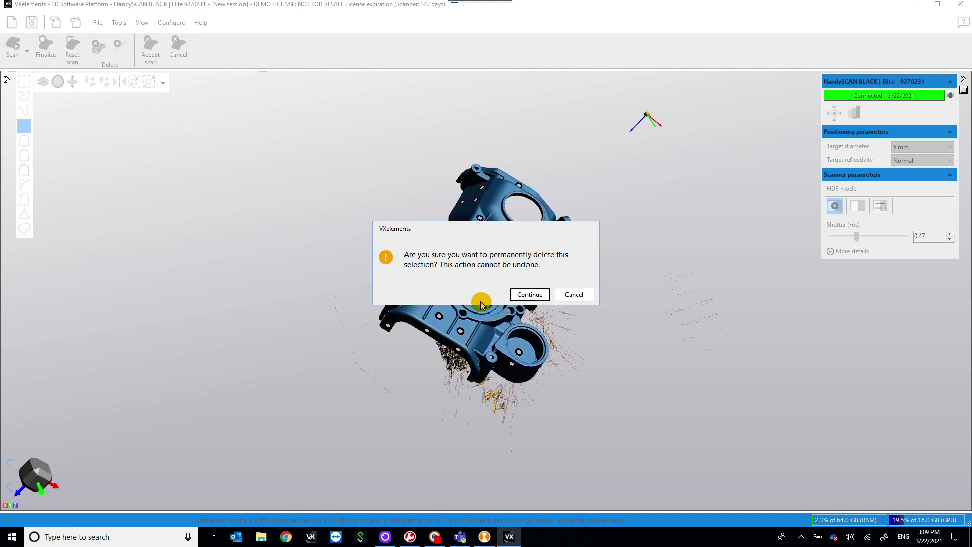
left_click(528, 291)
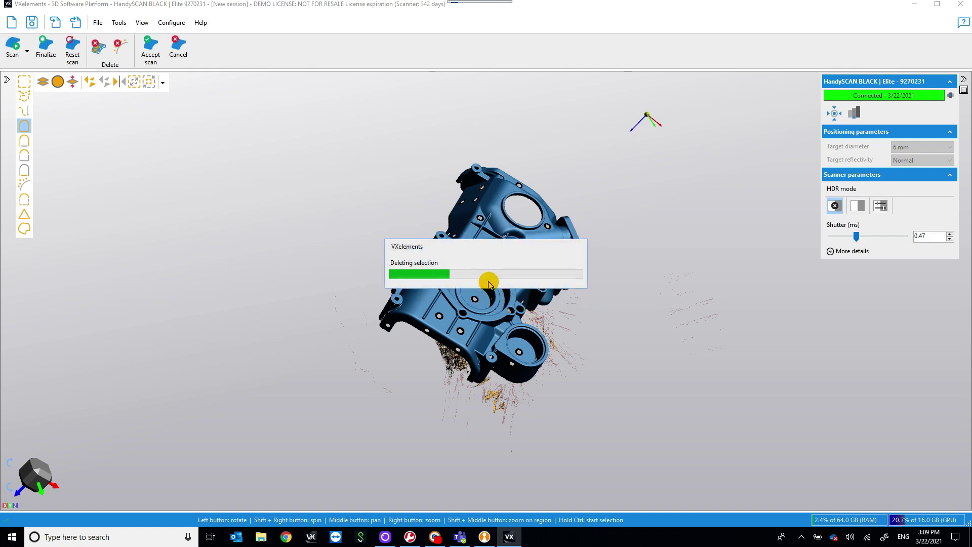
Delete the remaining isolated red patches scattered around the scanned part
mouse_move(494, 294)
left_mouse_down()
mouse_move(517, 297)
mouse_move(526, 385)
left_mouse_up()
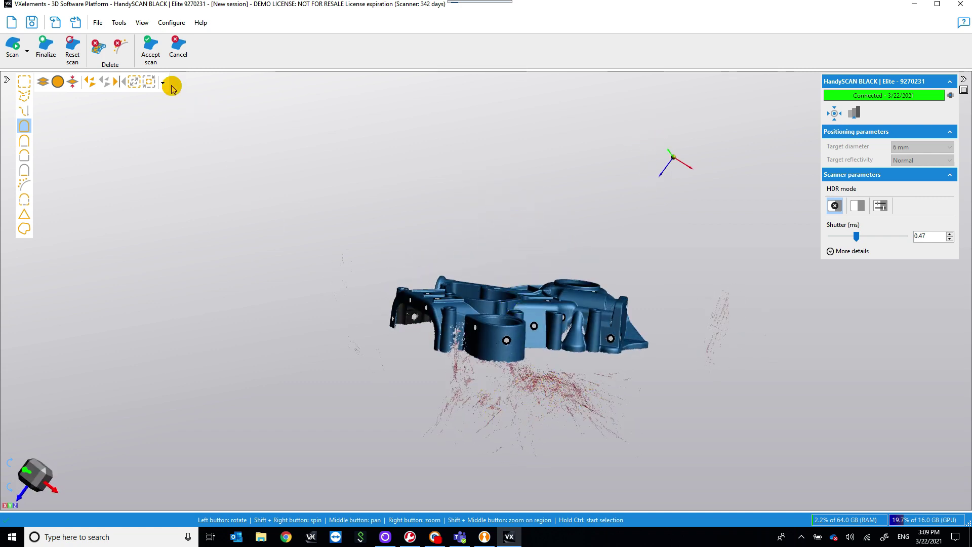
left_click(118, 49)
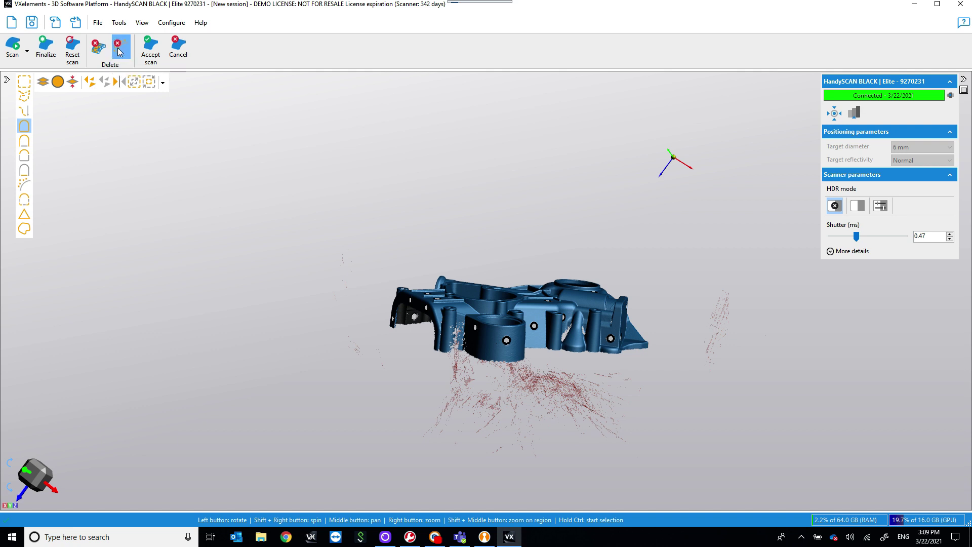
left_click(529, 307)
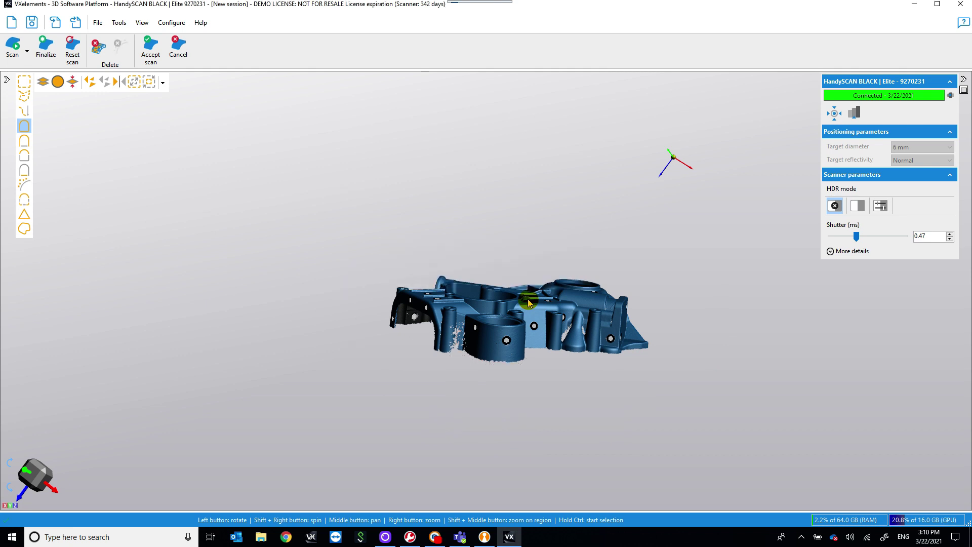
Set the finalize optimization mode to Express and finalize the scan
left_click_drag(454, 325, 474, 349)
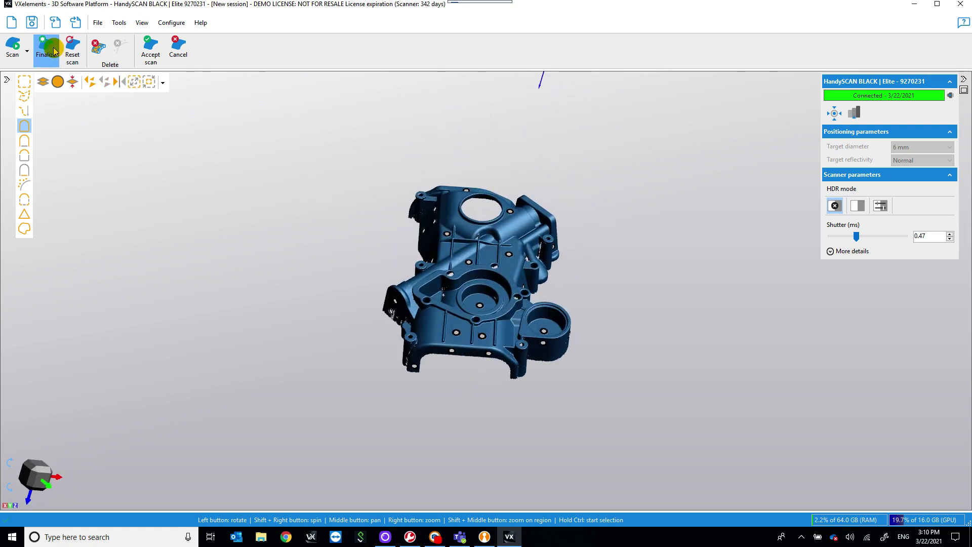
left_click(32, 55)
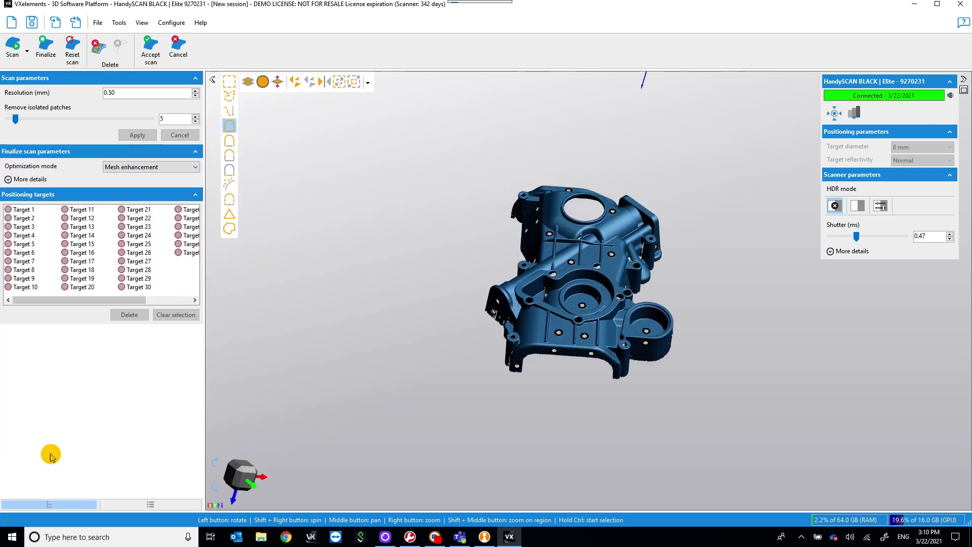
left_click(134, 167)
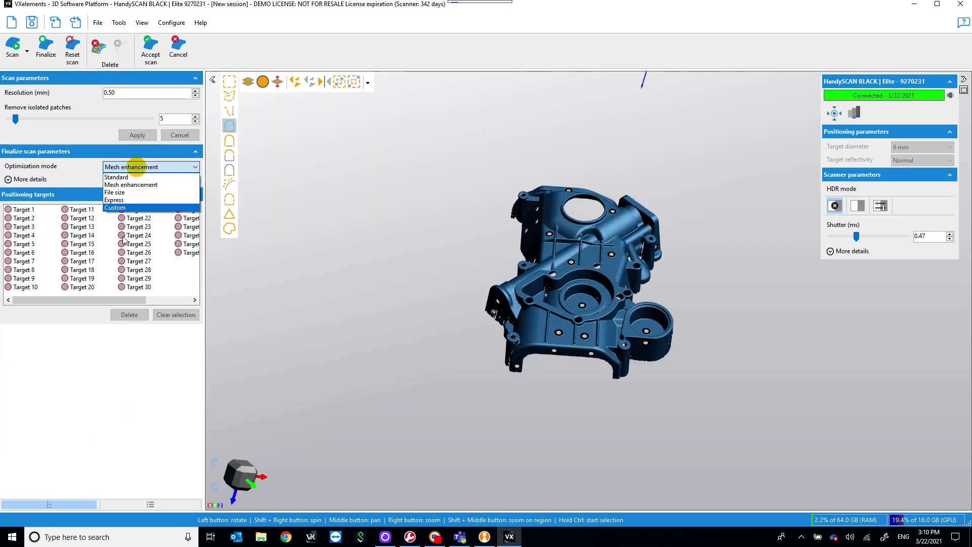
left_click(123, 201)
left_click(42, 47)
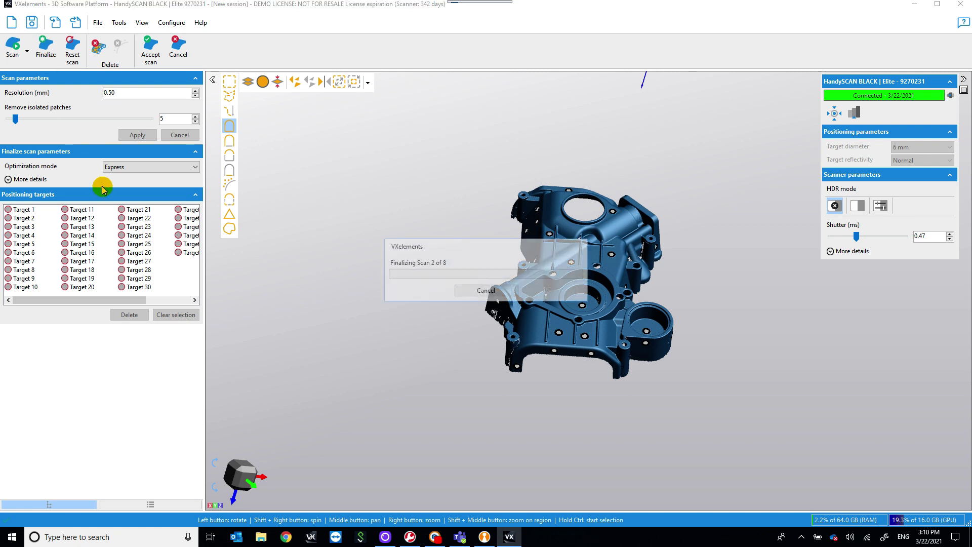
Accept the finalized scan and switch back to PolyWorks|Inspector
left_click(152, 54)
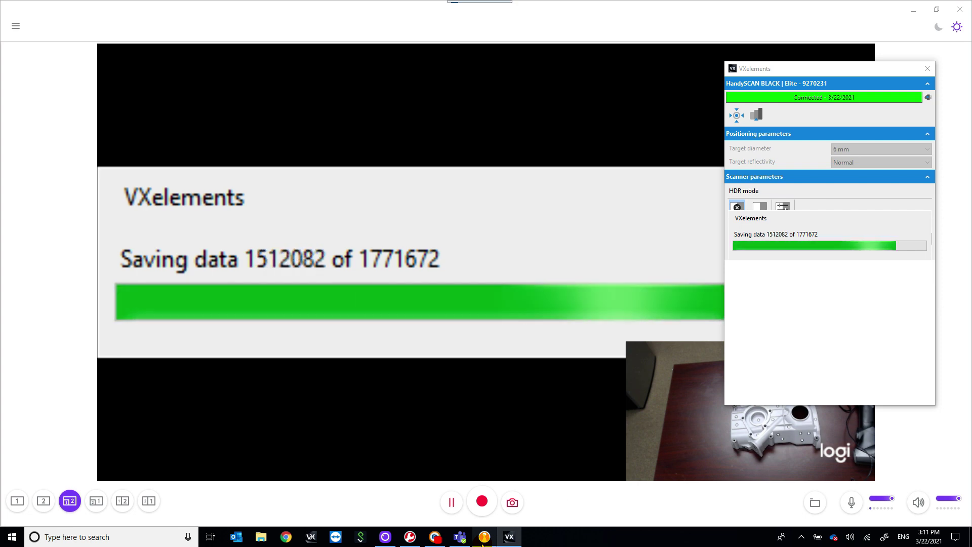
mouse_move(484, 541)
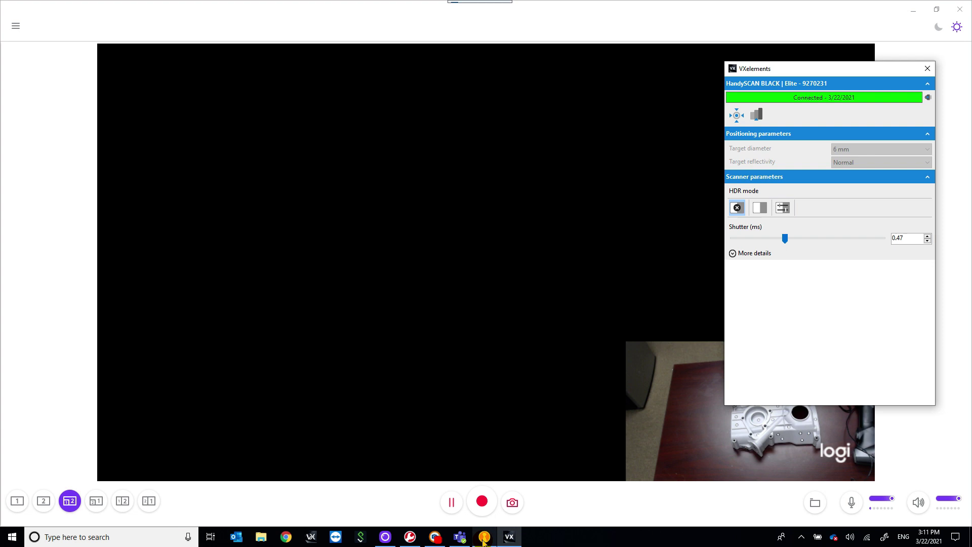
left_click(484, 541)
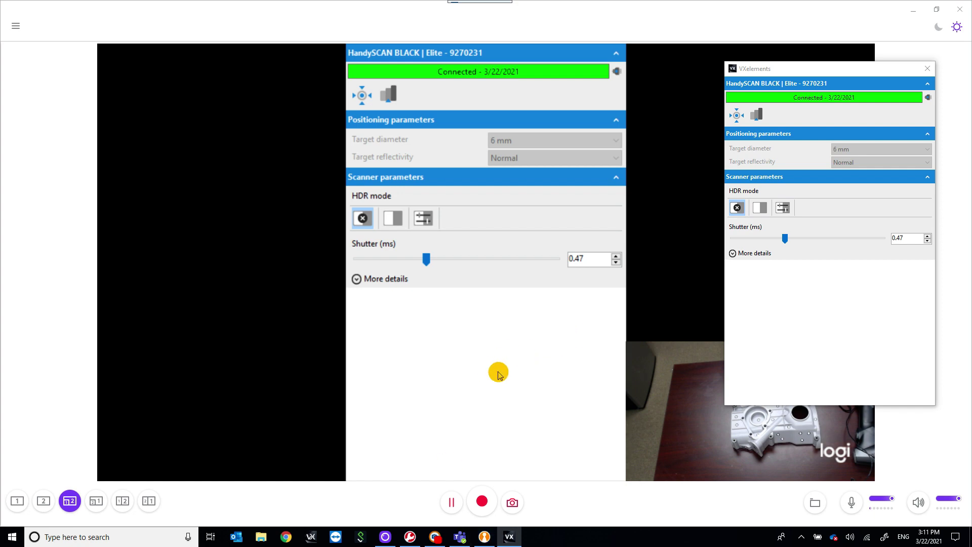
left_click(485, 536)
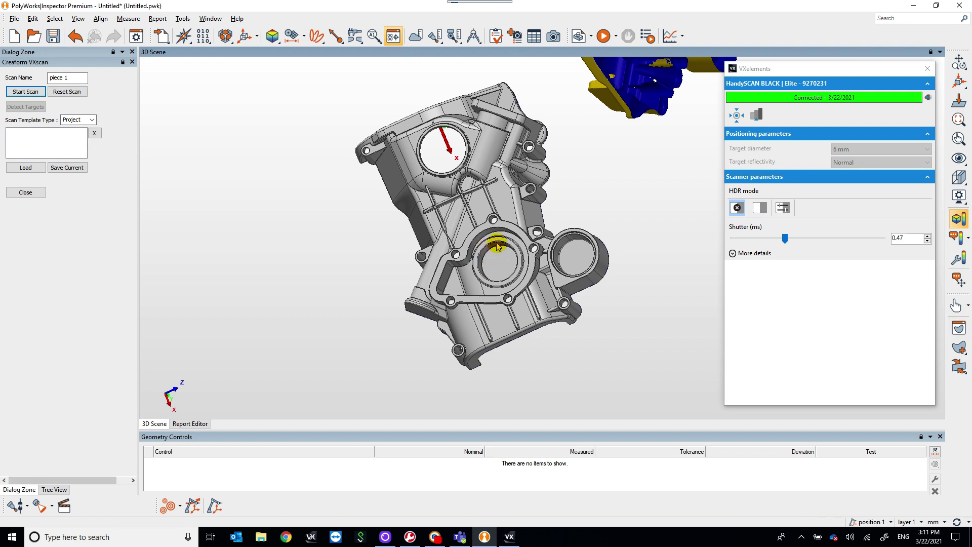
Check the imported scan against the CAD model and close the Creaform VXscan dialog
middle_click_drag(495, 242, 492, 297)
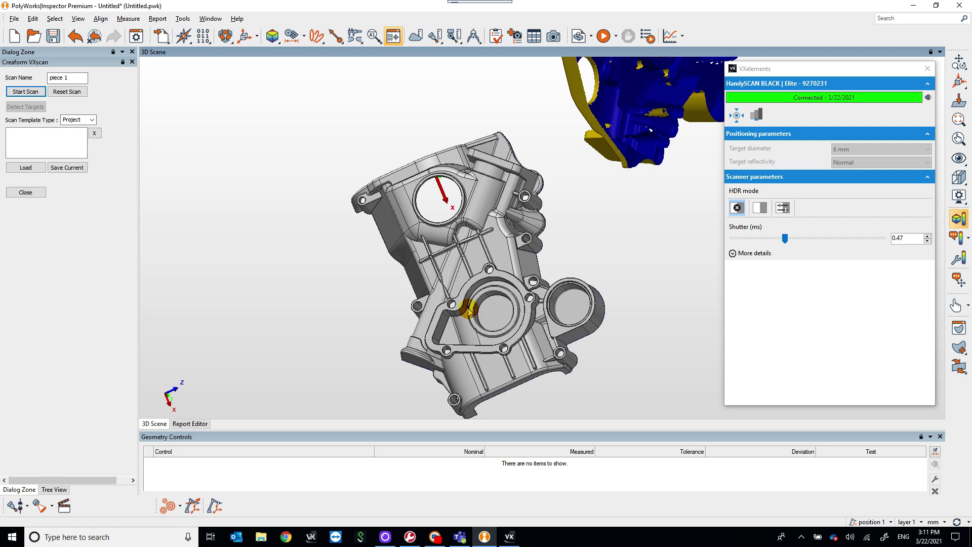
left_click_drag(459, 274, 418, 177)
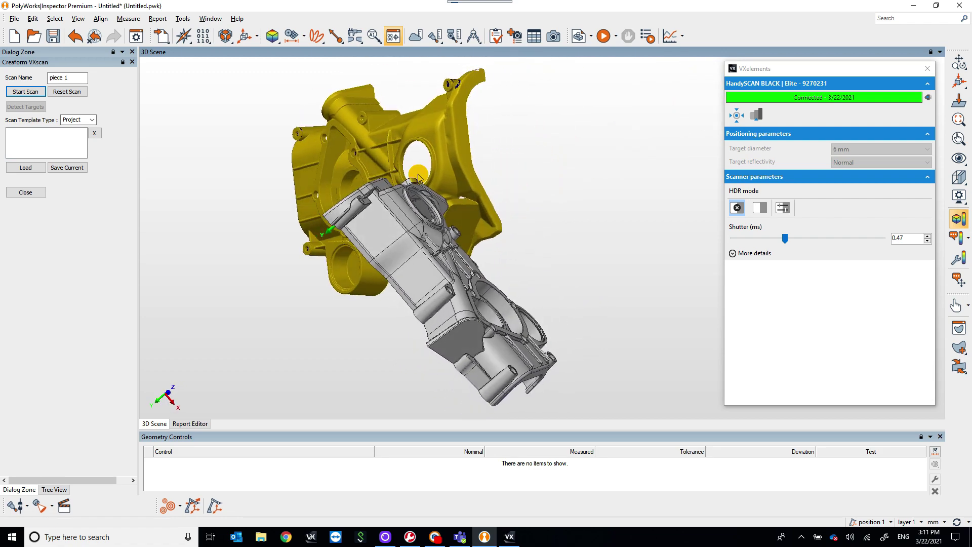
left_click_drag(485, 201, 450, 221)
left_click(37, 195)
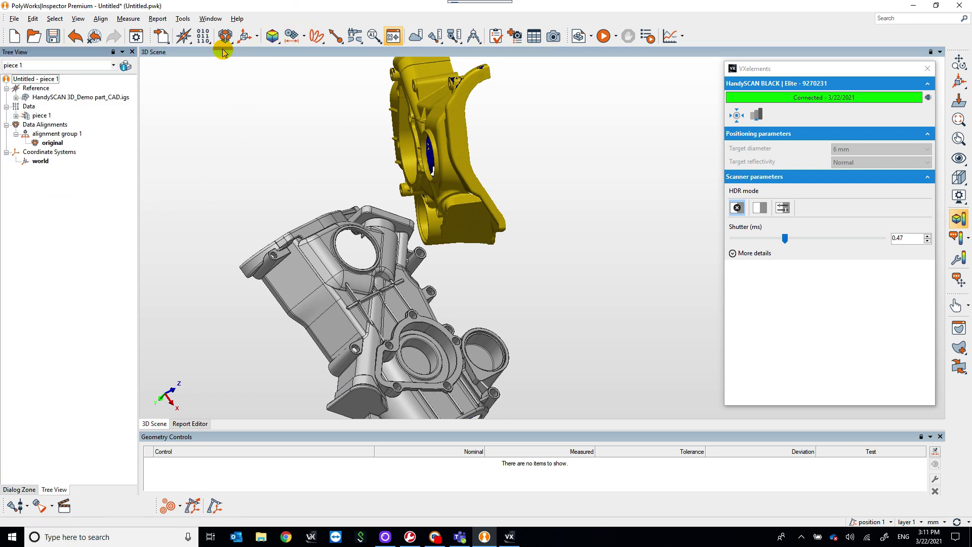
Run a best-fit alignment of the scan's surface data to all reference objects with automatic prealignment and a maximum distance of 4.000
left_click_drag(413, 143, 443, 144)
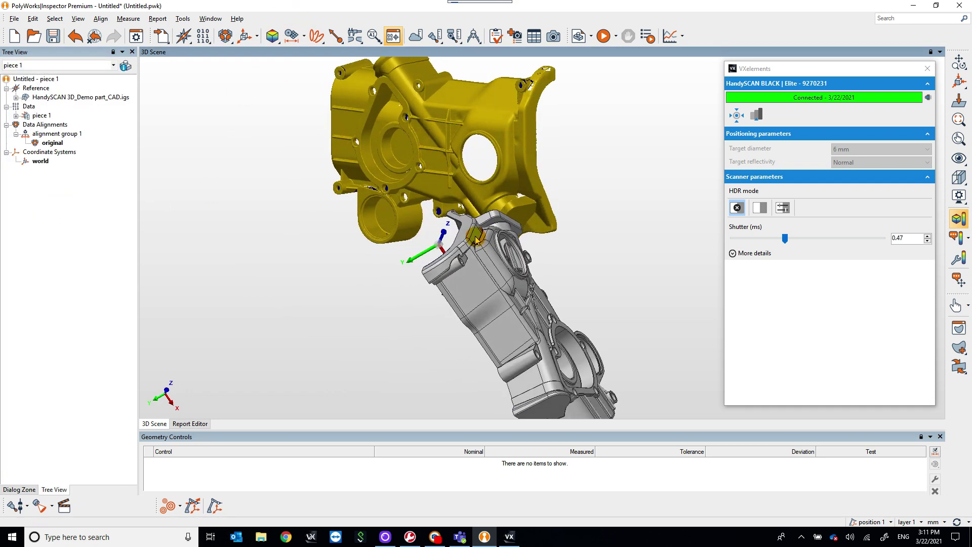
left_click_drag(476, 240, 548, 261)
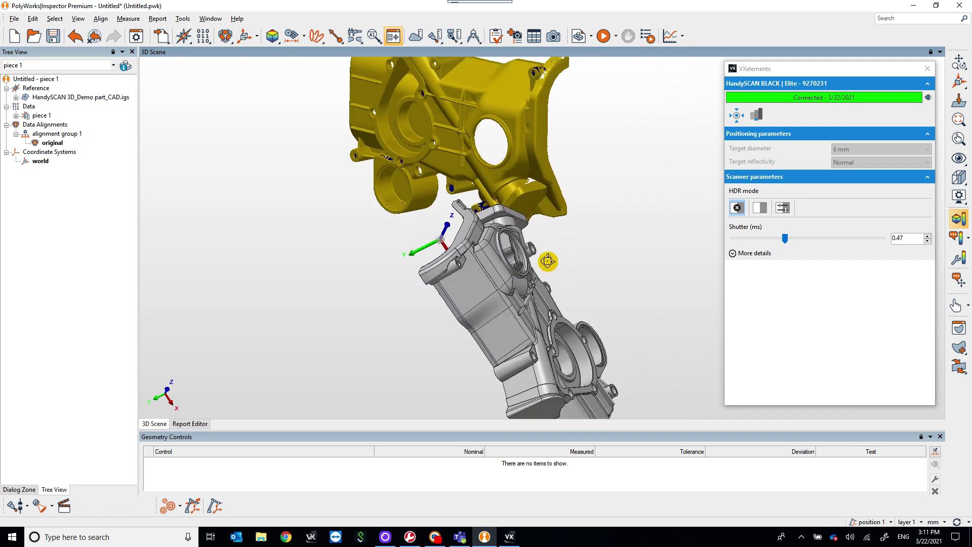
left_click(226, 36)
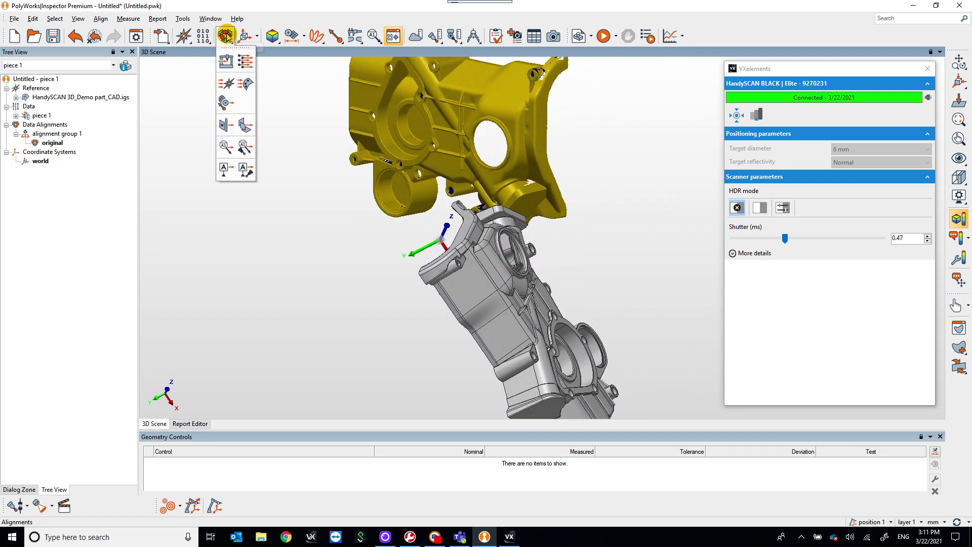
left_click(225, 87)
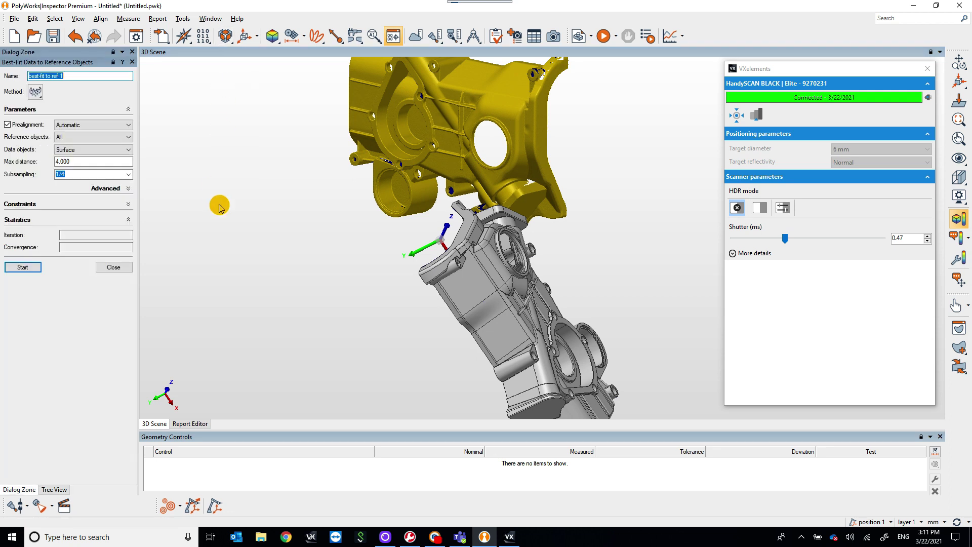
left_click(22, 268)
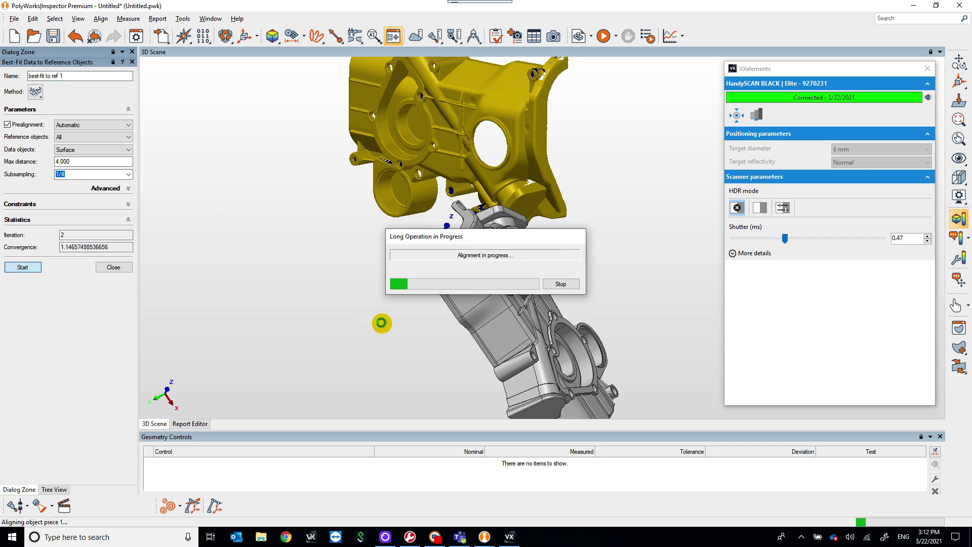
left_click_drag(527, 361, 497, 349)
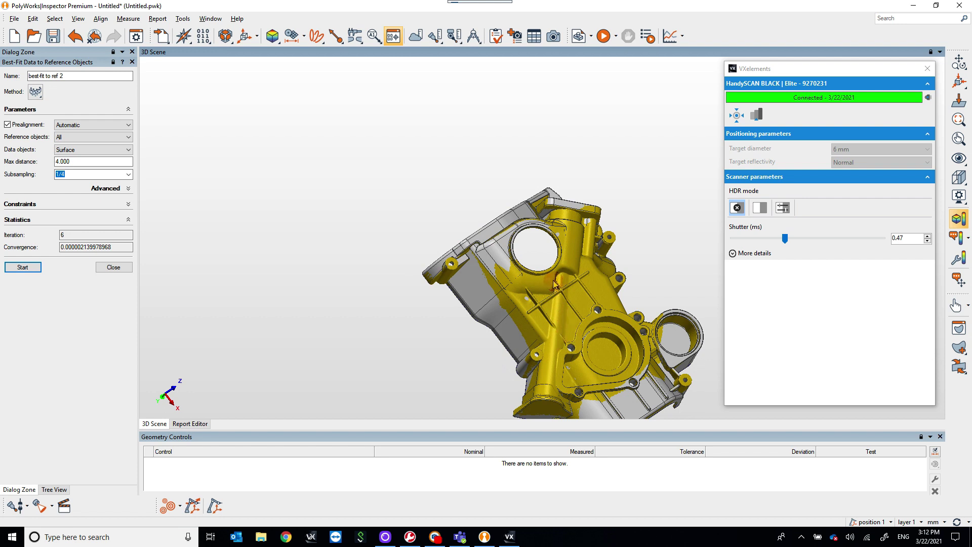
Close the best-fit alignment and measure the surface data's shortest deviations from all reference surfaces with a maximum distance of 4.000
middle_click_drag(557, 297, 488, 215)
left_click(112, 266)
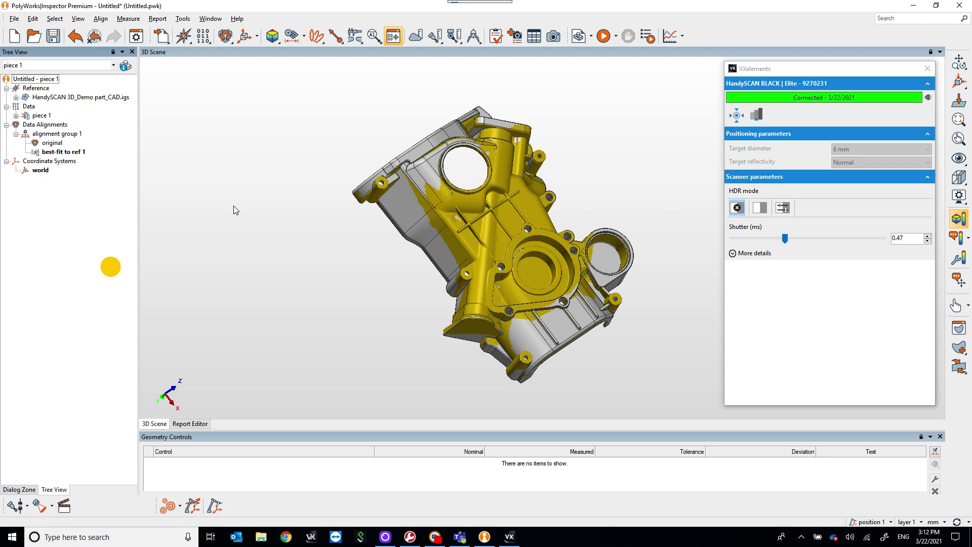
left_click(273, 44)
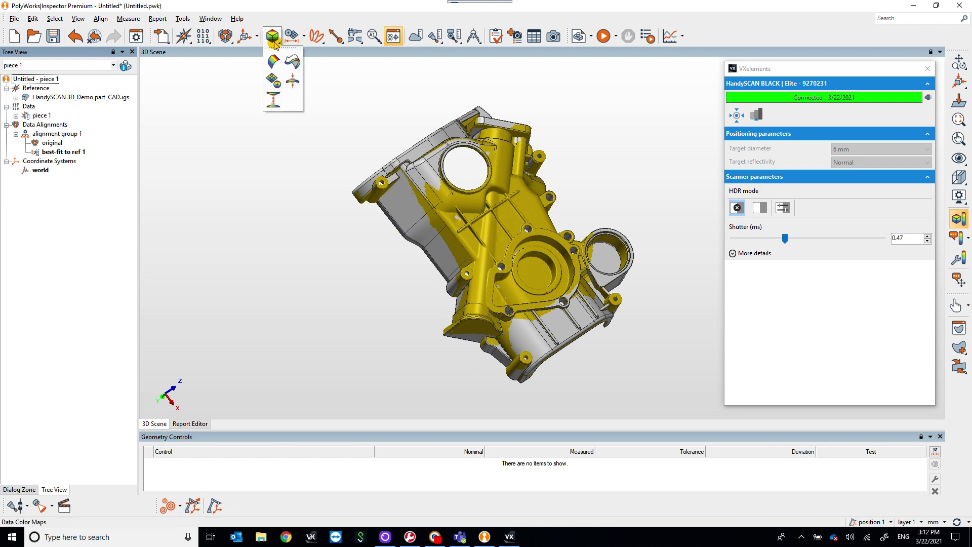
left_click(272, 63)
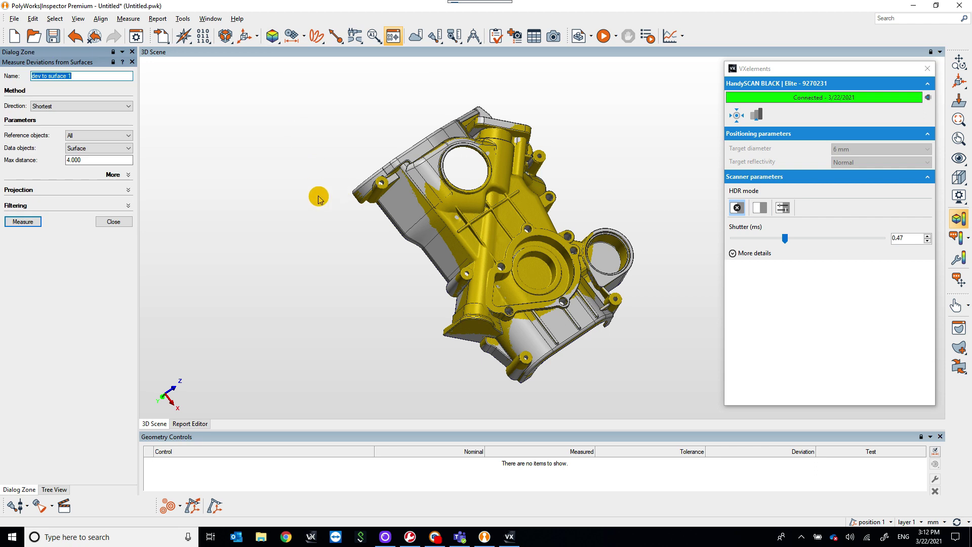
left_click(42, 216)
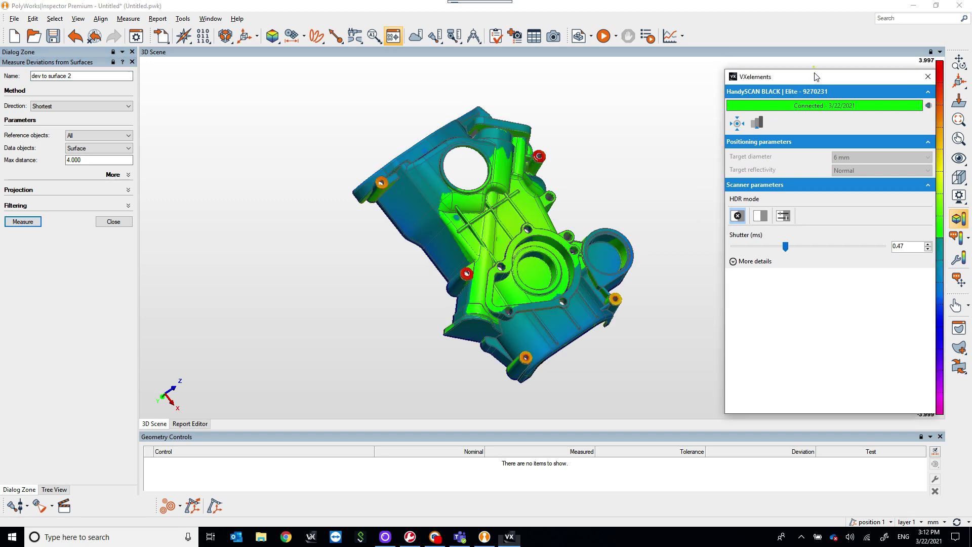
Move the VXelements window clear of the colour scale, examine the deviation colour map from several angles and close the measurement dialog
left_click_drag(815, 69, 777, 145)
left_click_drag(498, 225, 522, 180)
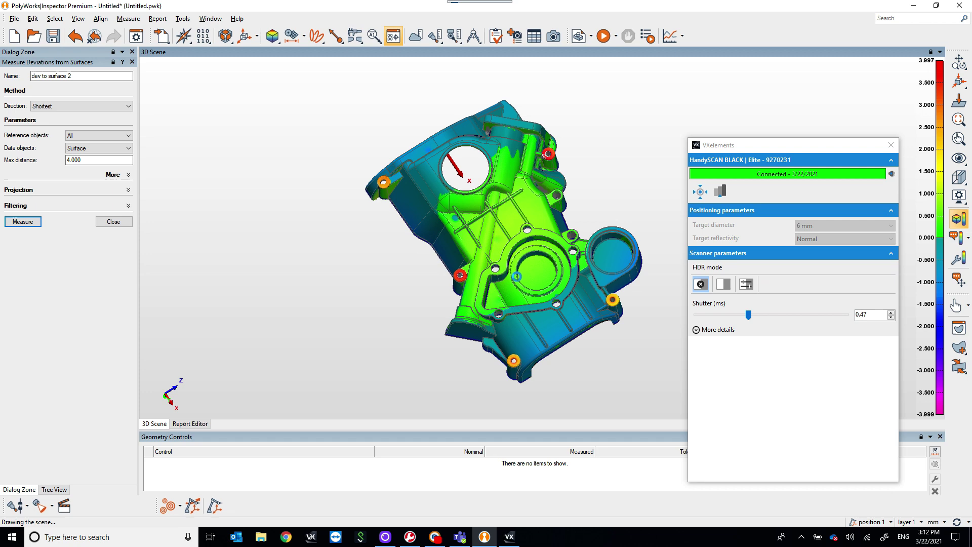
left_click_drag(507, 192, 537, 256)
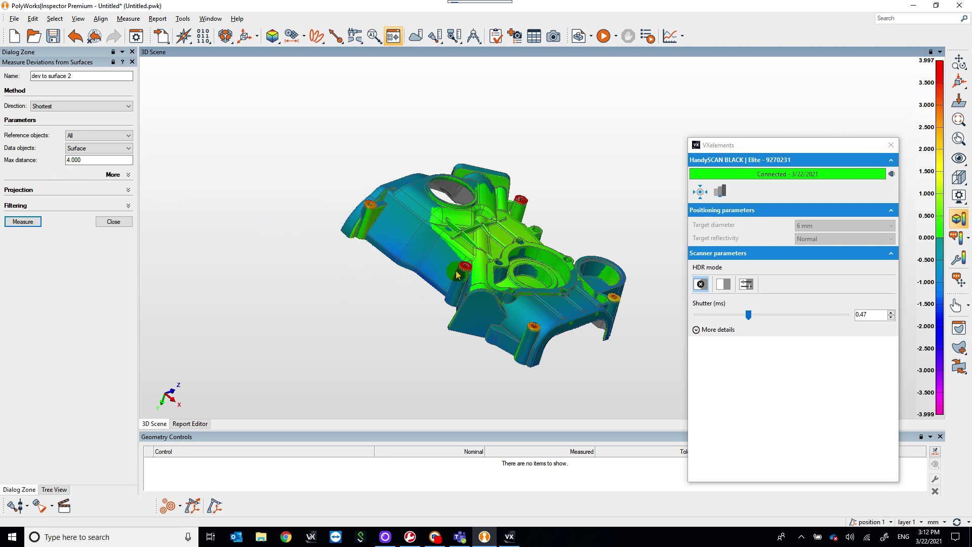
left_click(106, 223)
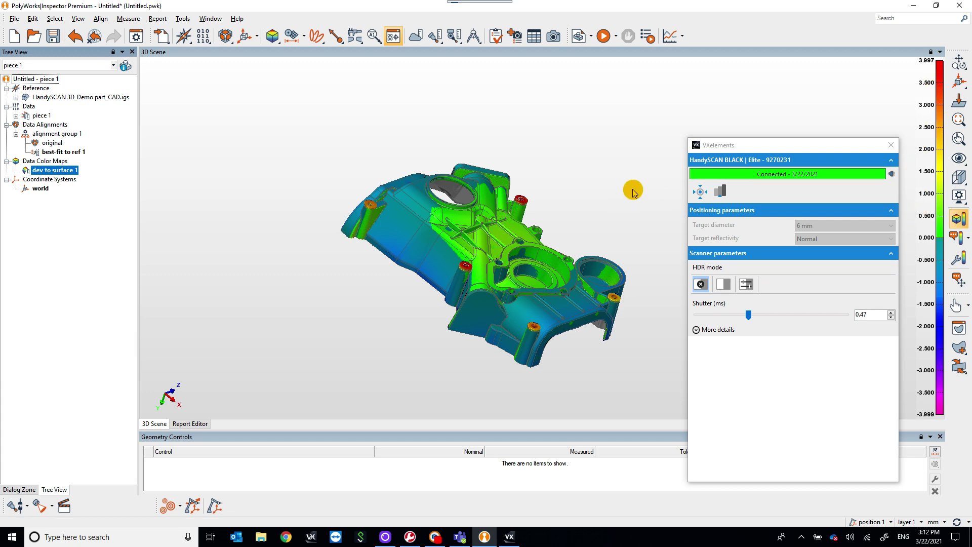
left_click_drag(591, 213, 549, 215)
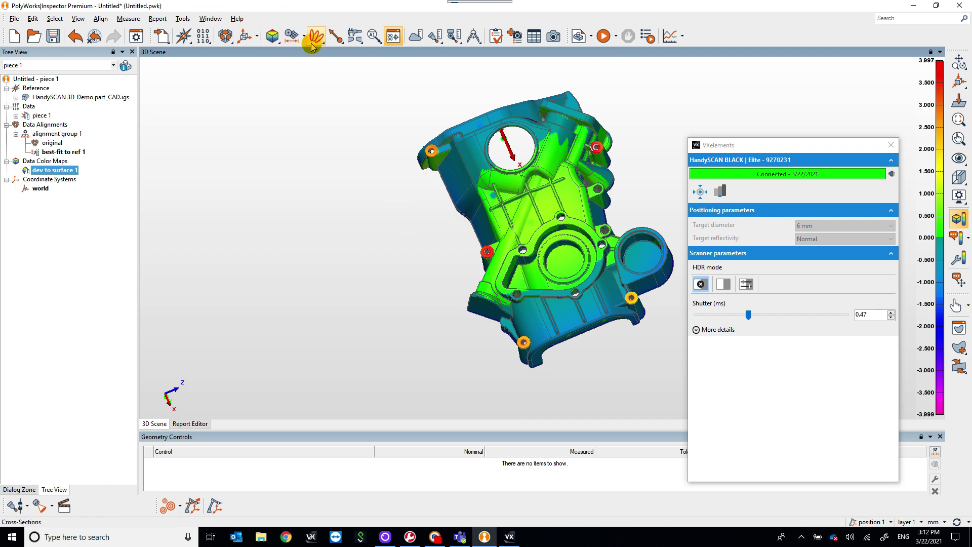
Create a plane with datum label A by picking the flat gasket face around the round recess on the CAD model
left_click(292, 37)
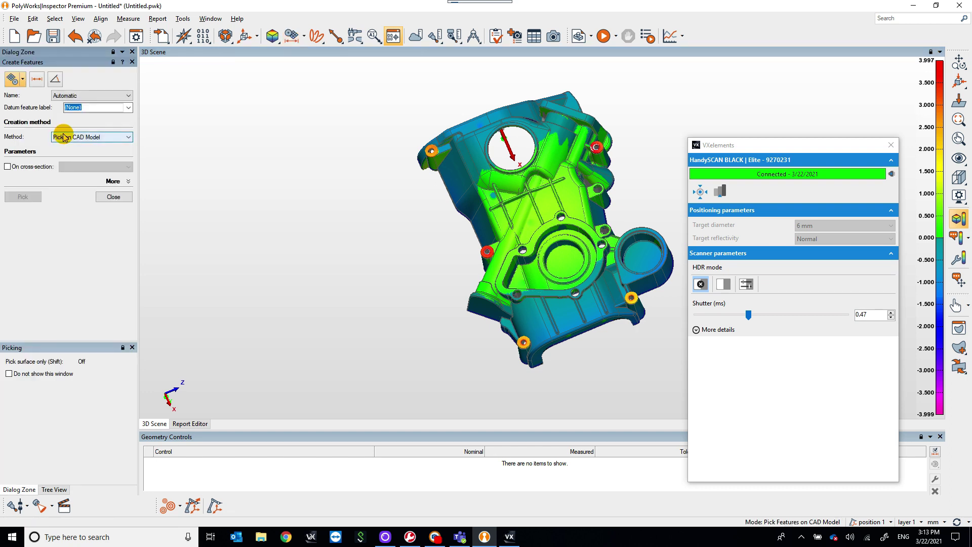
left_click(22, 79)
left_click(59, 110)
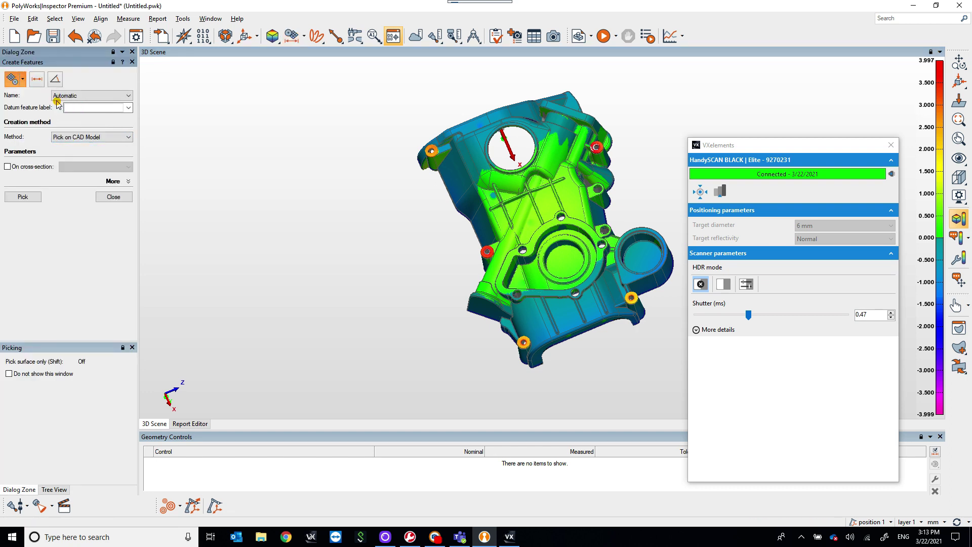
left_click(128, 107)
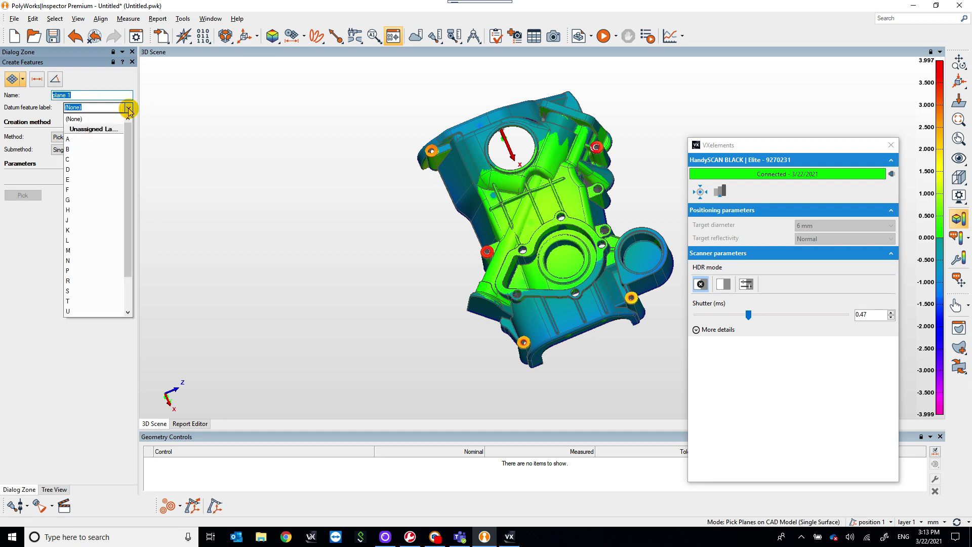
left_click(84, 141)
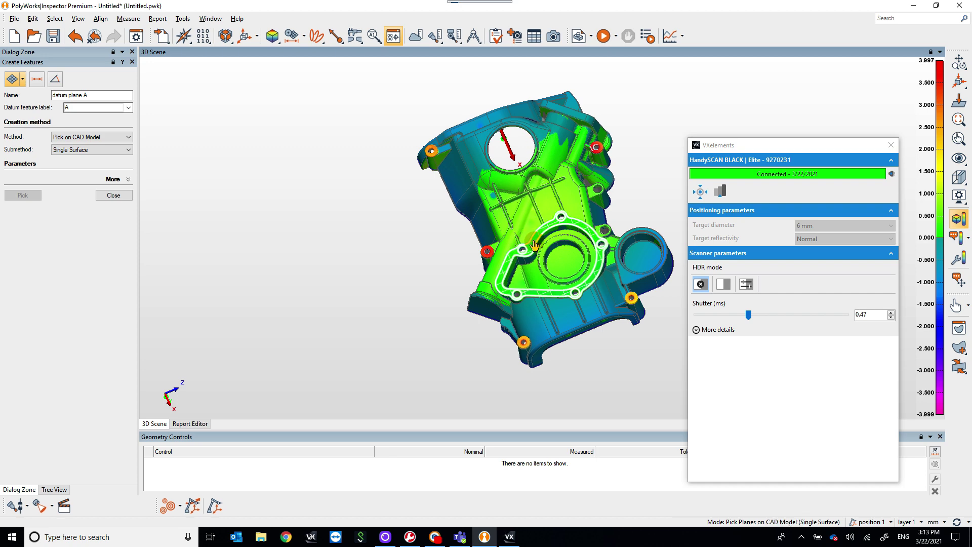
scroll(535, 244, "up", 3)
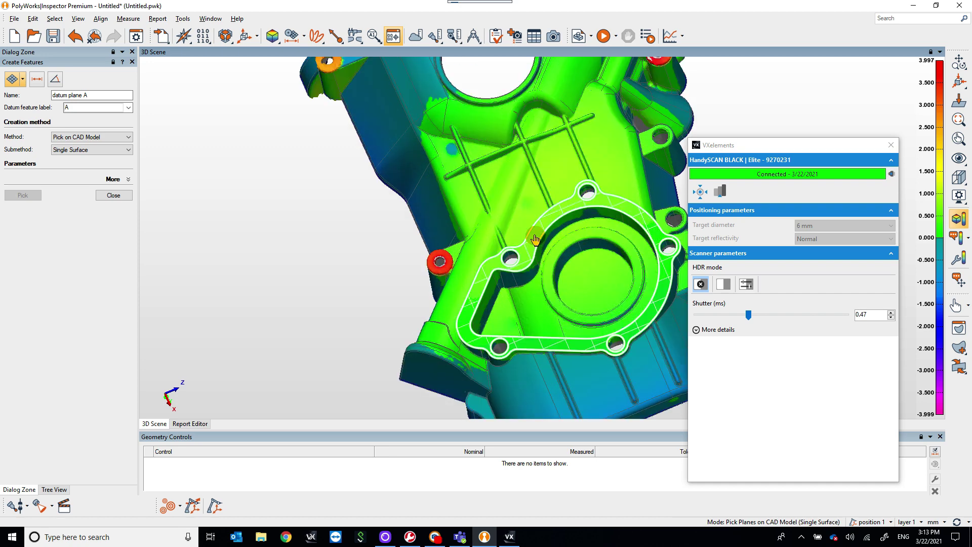
left_click(521, 238)
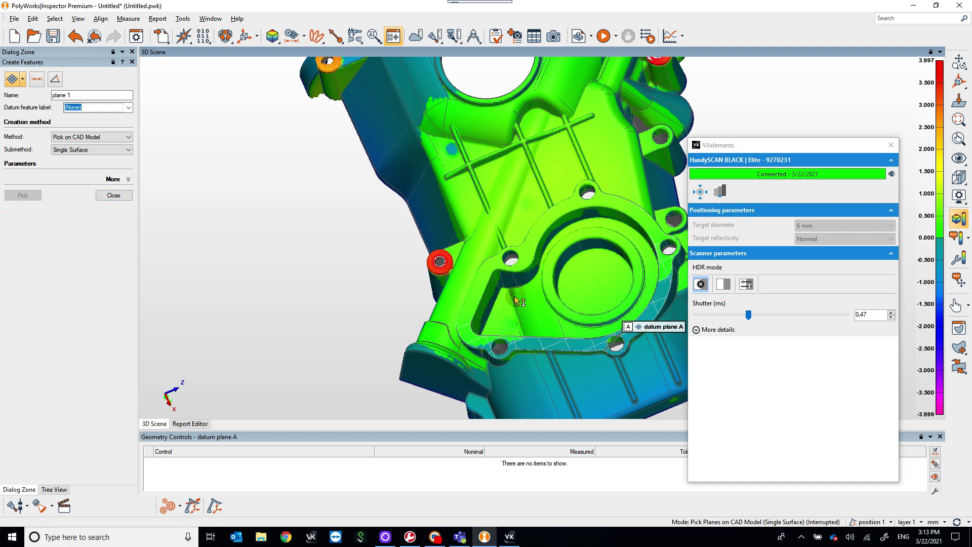
Create a plane with datum label B by picking the long curved flange face at the part's end on the CAD model
scroll(515, 295, "down", 3)
mouse_move(514, 295)
left_mouse_down()
mouse_move(486, 284)
mouse_move(400, 169)
mouse_move(384, 220)
mouse_move(358, 217)
mouse_move(346, 179)
mouse_move(354, 184)
left_mouse_up()
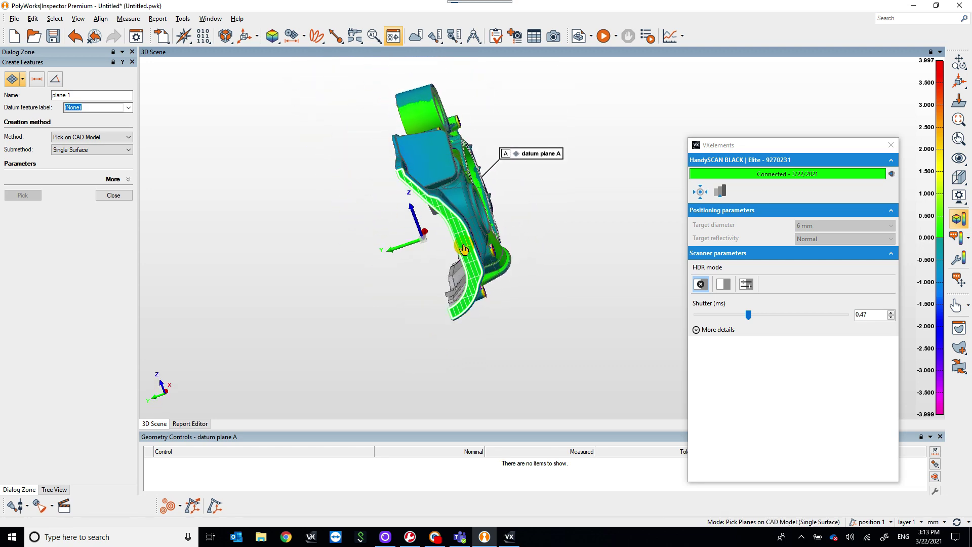
left_click(128, 108)
left_click(102, 135)
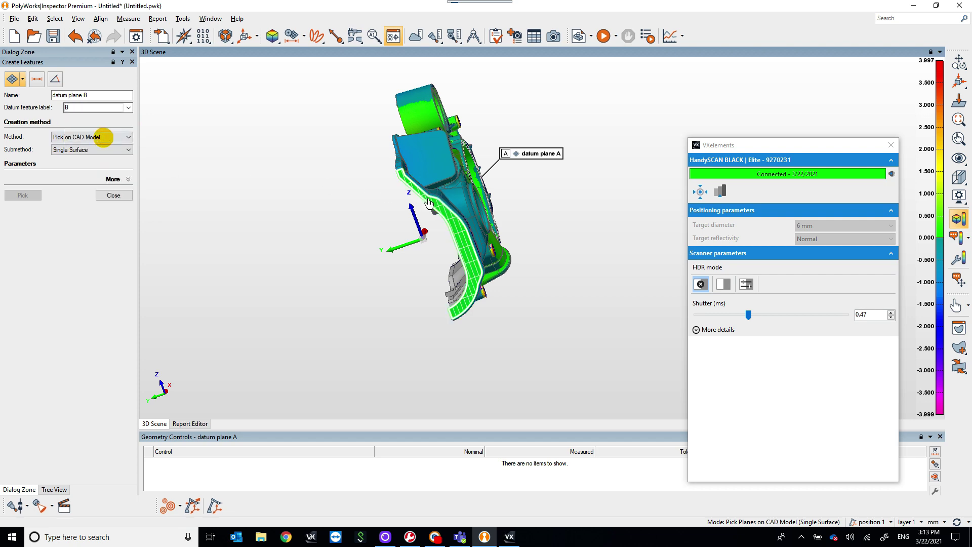
left_click(458, 228)
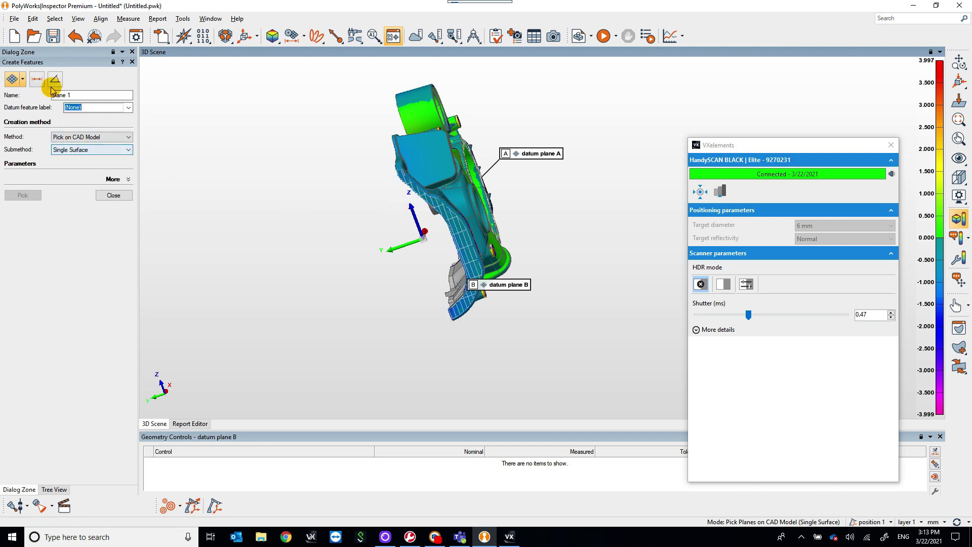
Create a cone with datum label C by picking the inner wall of the protruding round bore, and finish creating features
left_click_drag(412, 172, 518, 158)
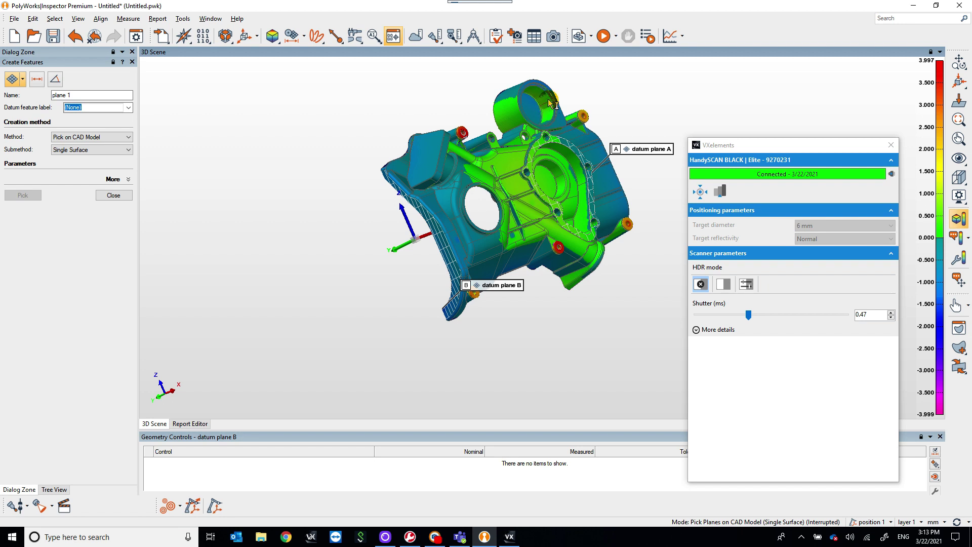
left_click(22, 81)
left_click(81, 111)
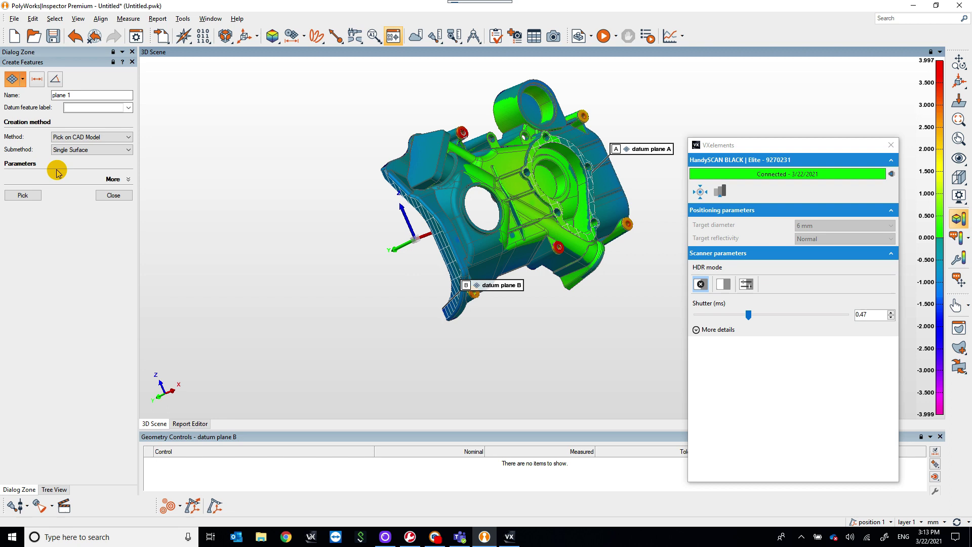
left_click(538, 97)
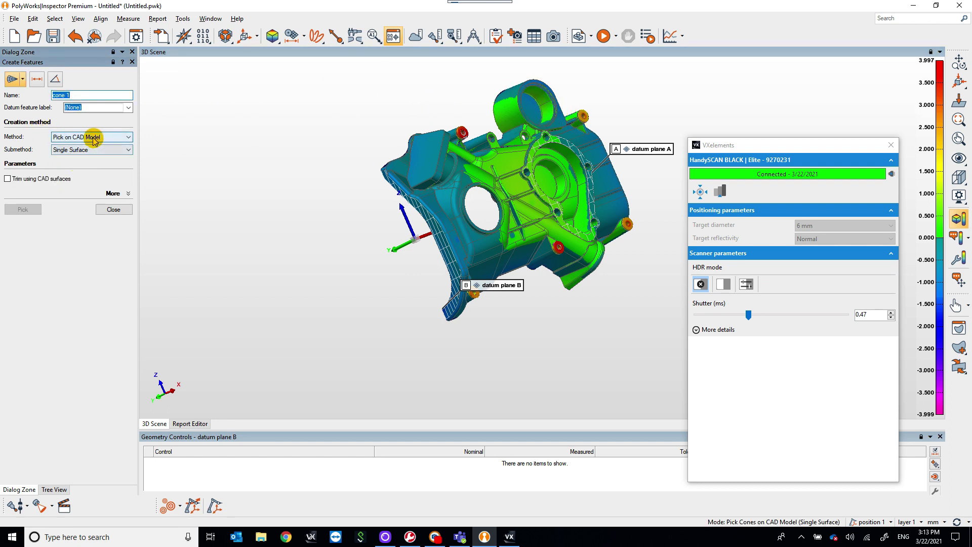
left_click(121, 108)
left_click(91, 136)
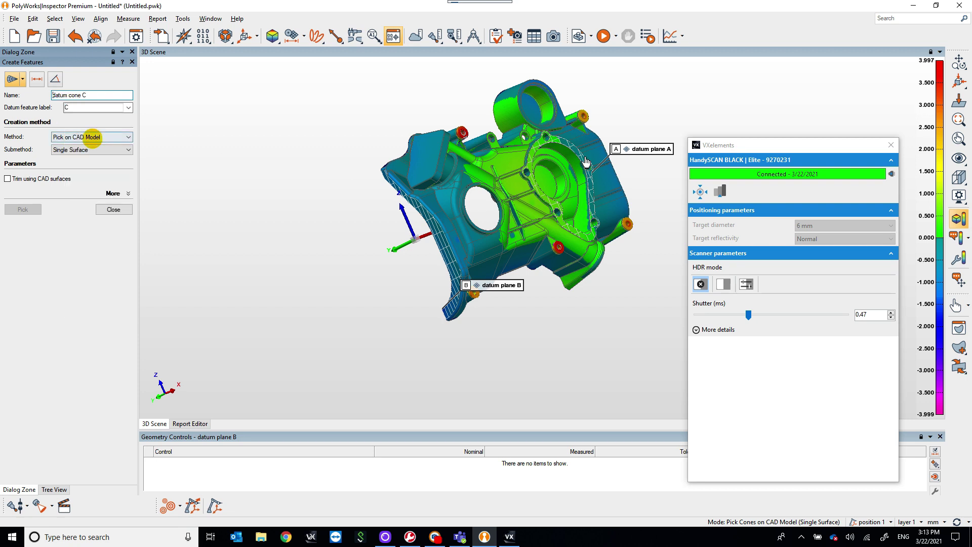
left_click(544, 113)
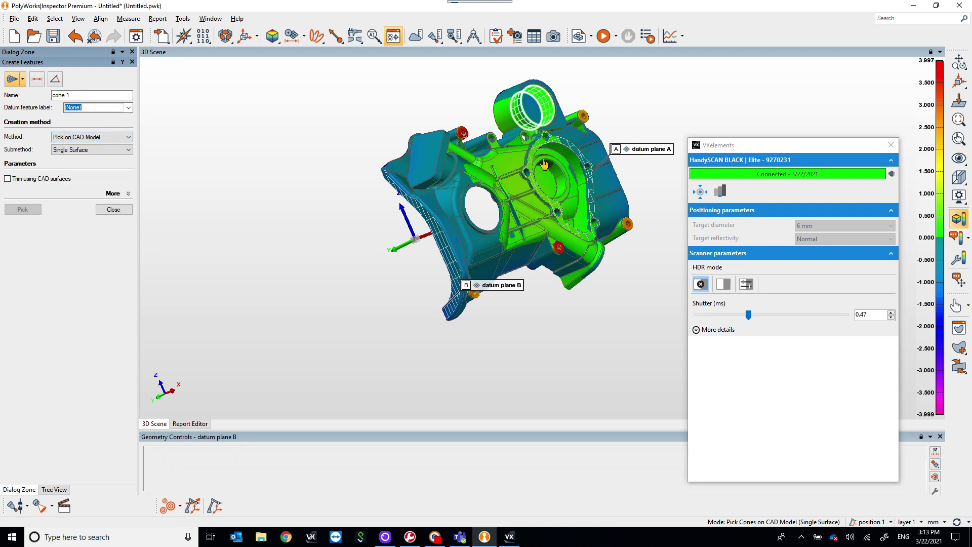
left_click(115, 210)
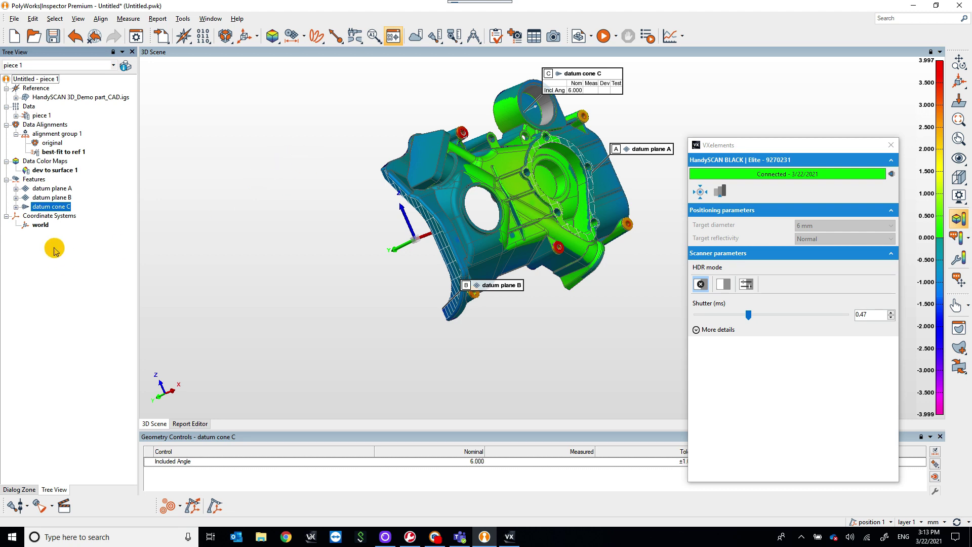
Extract the measured components of all features from the scan data
right_click(32, 180)
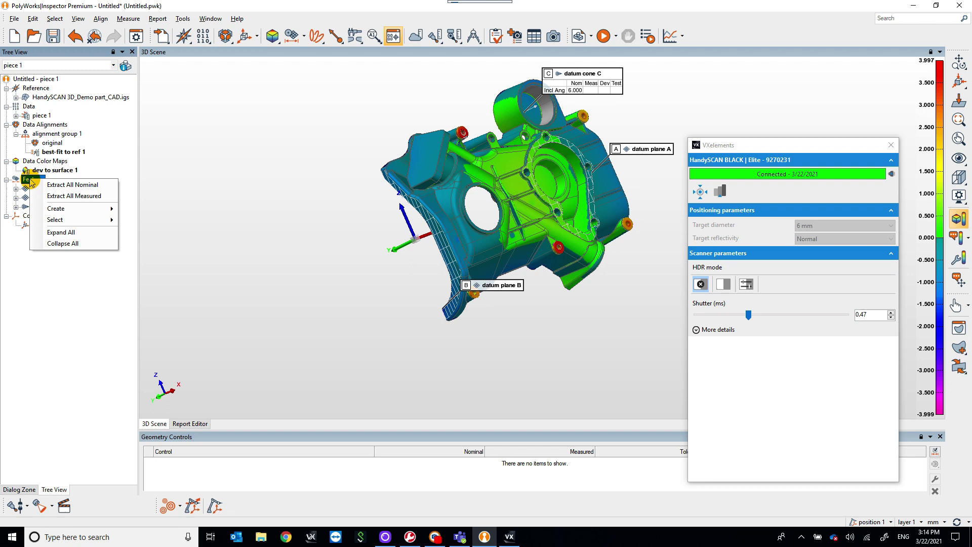
left_click(65, 198)
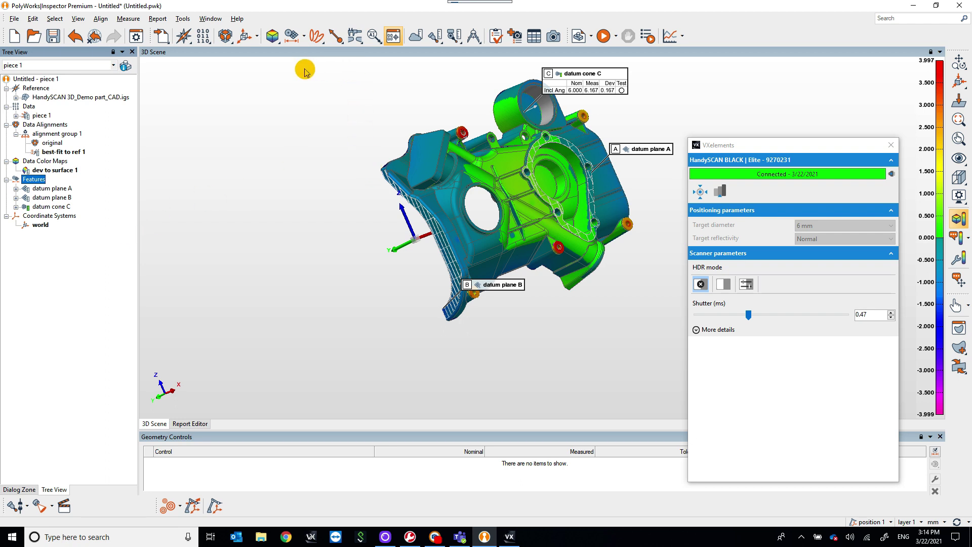
Create a datum reference frame for alignment with A, B and C as datum features 1, 2 and 3
left_click(226, 35)
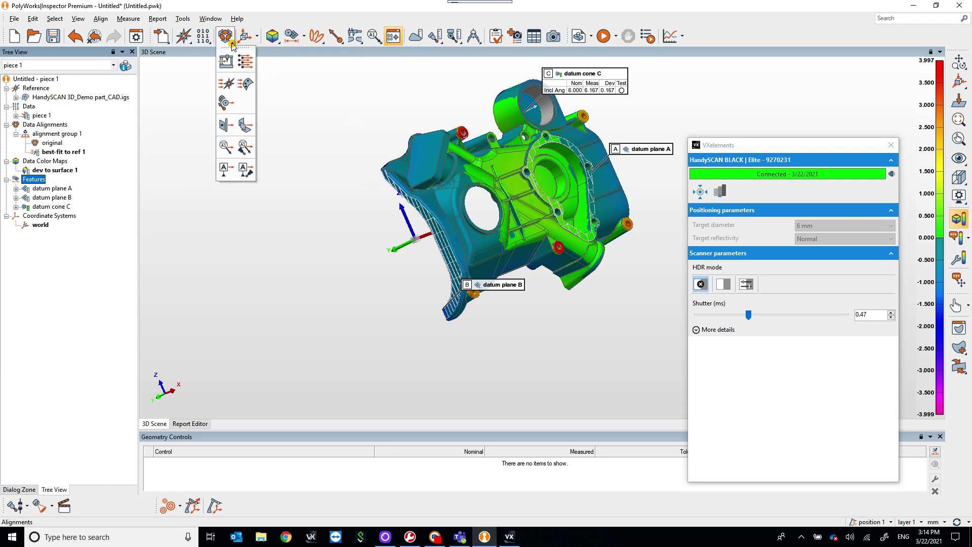
left_click(229, 171)
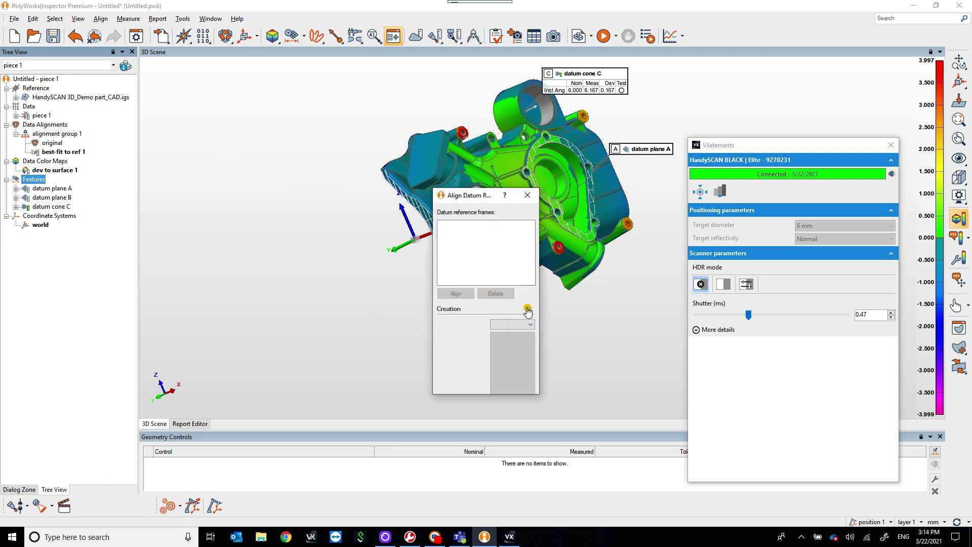
left_click(530, 309)
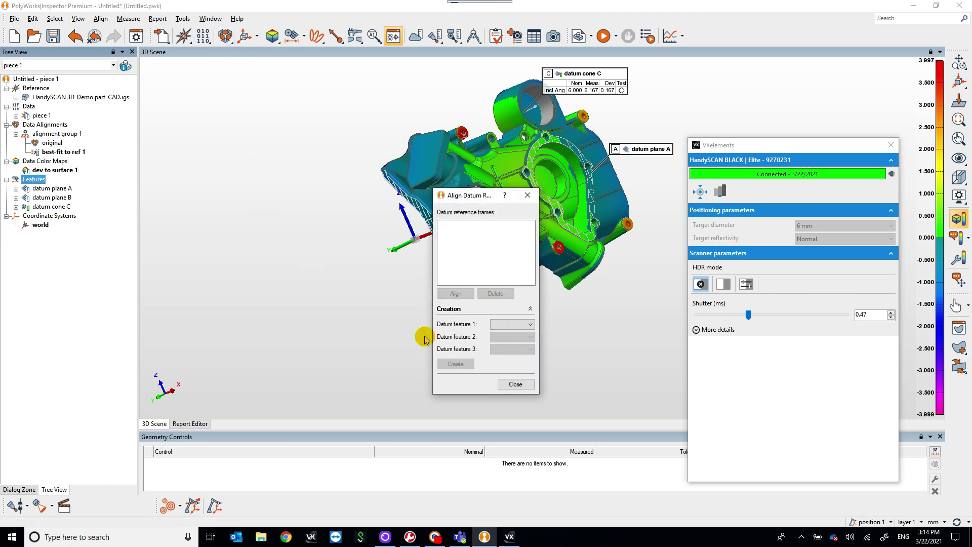
left_click(522, 328)
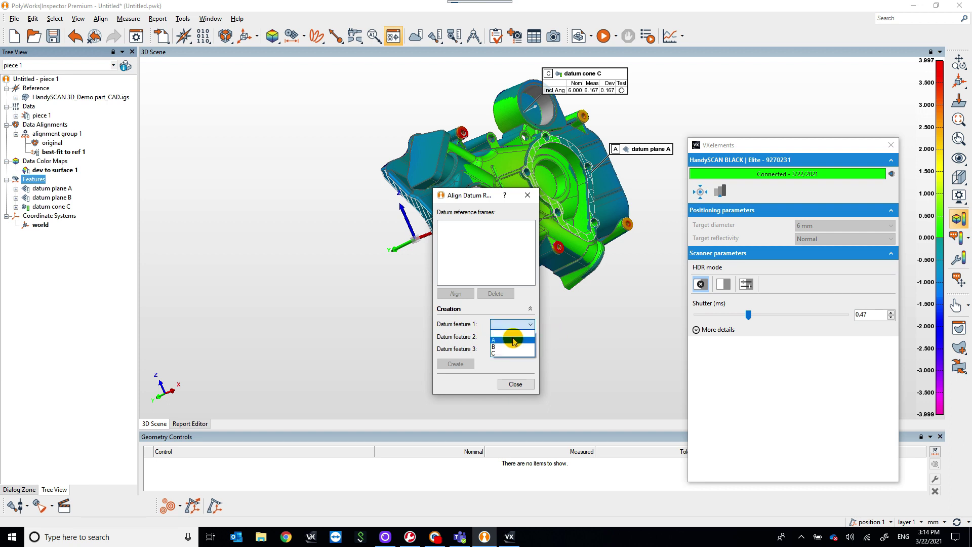
left_click(513, 340)
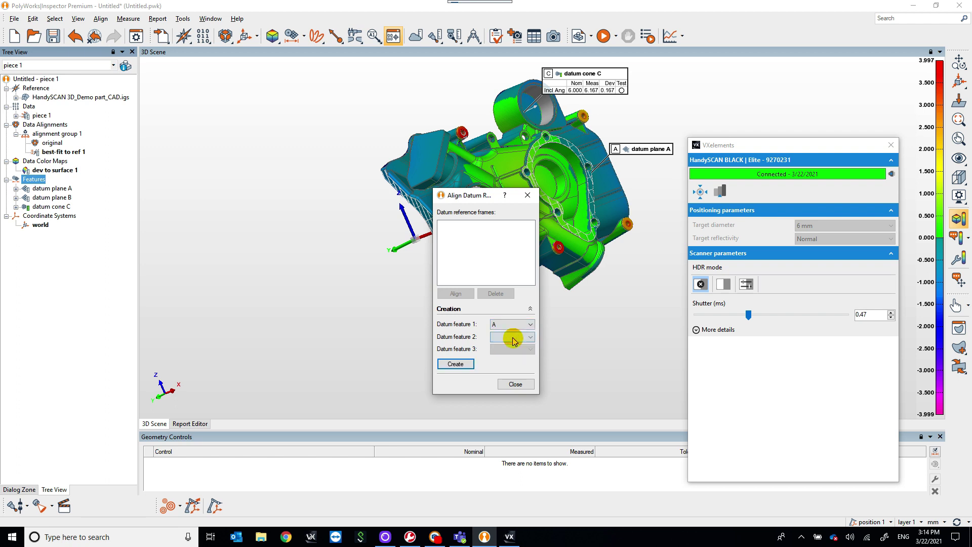
left_click(530, 337)
left_click(517, 353)
left_click(530, 348)
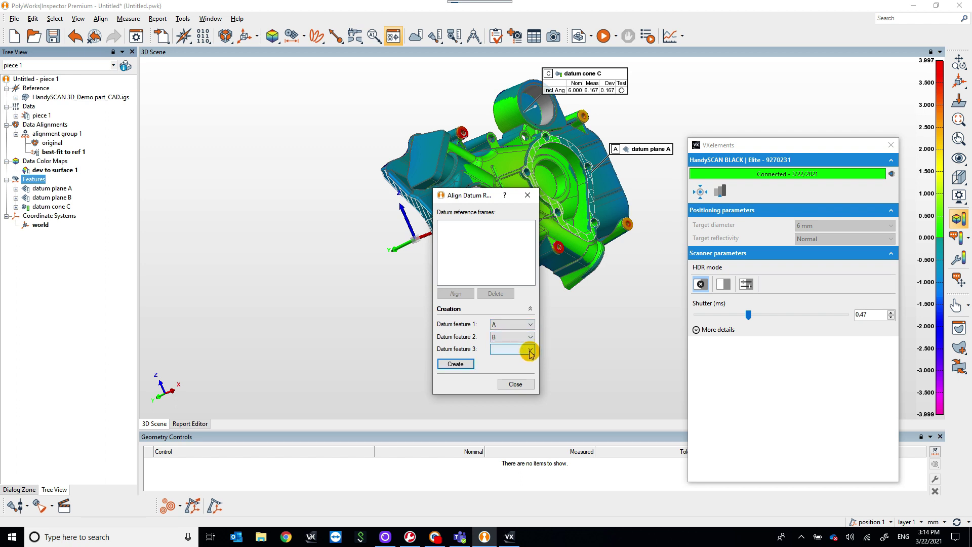
left_click(512, 372)
left_click(446, 365)
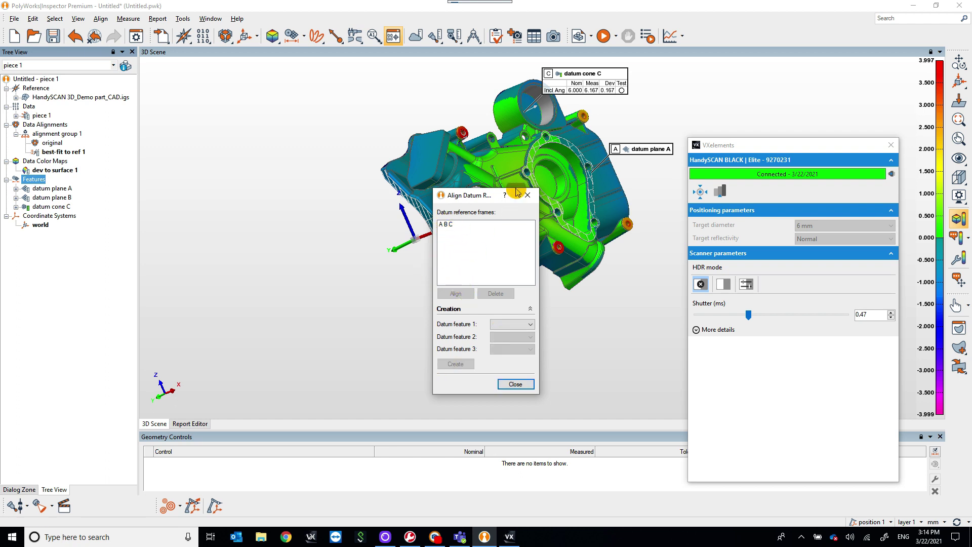
Align the scan data to the datum reference frame A B C and close the alignment dialog
left_click(448, 224)
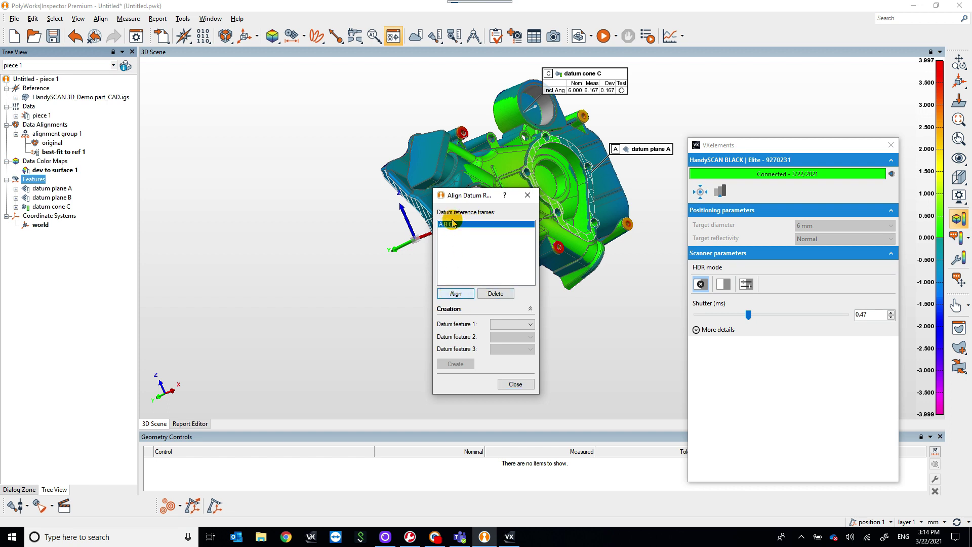
left_click(454, 293)
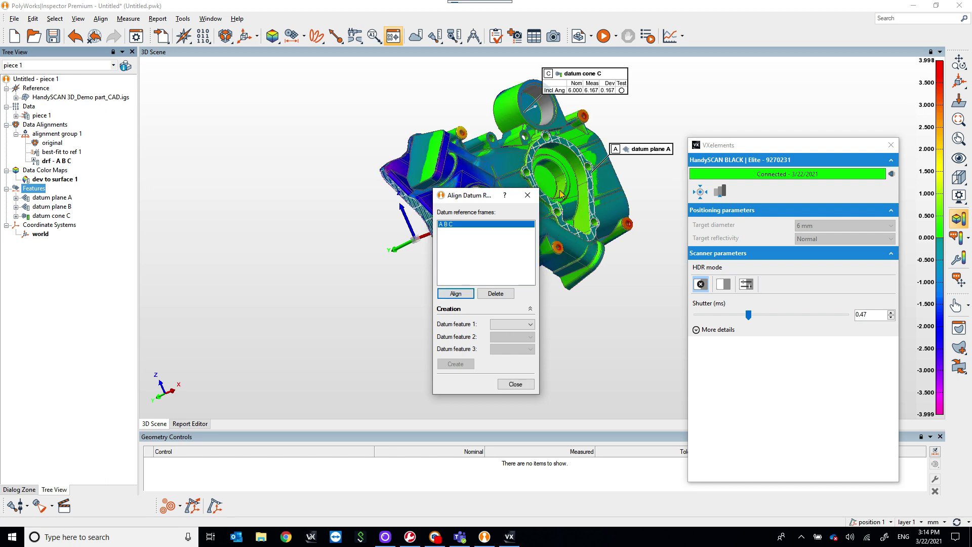
left_click(515, 384)
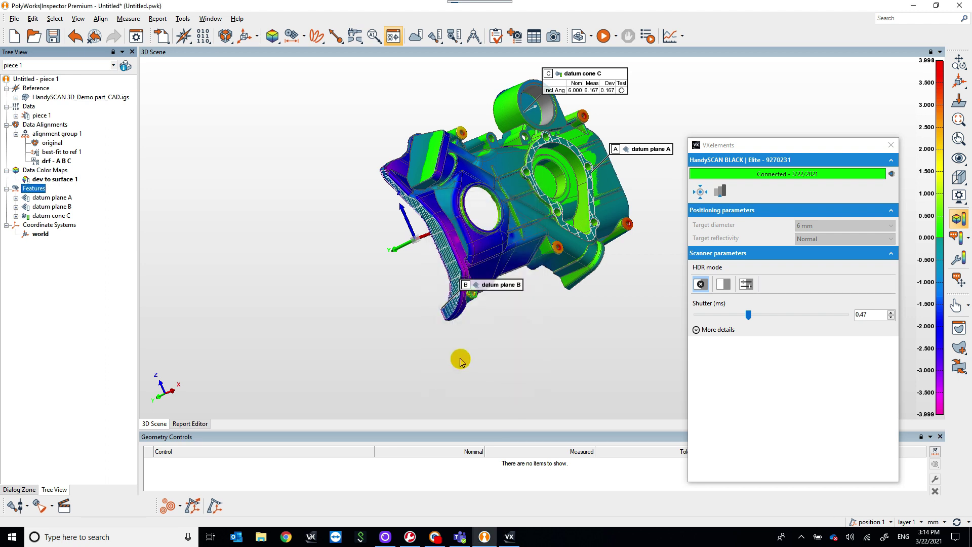
Create five circle features by picking the bolt holes around datum plane A on the CAD model, and finish creating features
mouse_move(466, 286)
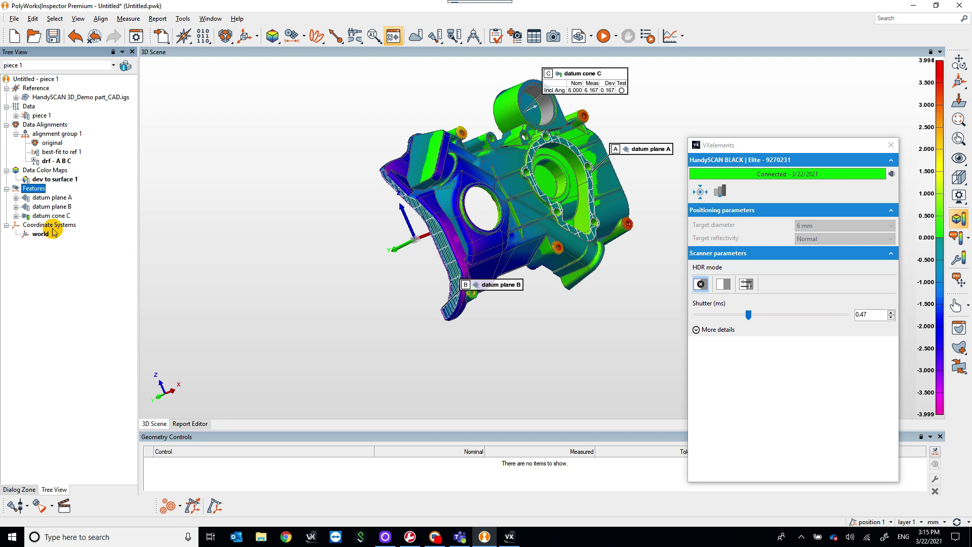
left_click_drag(460, 200, 491, 173)
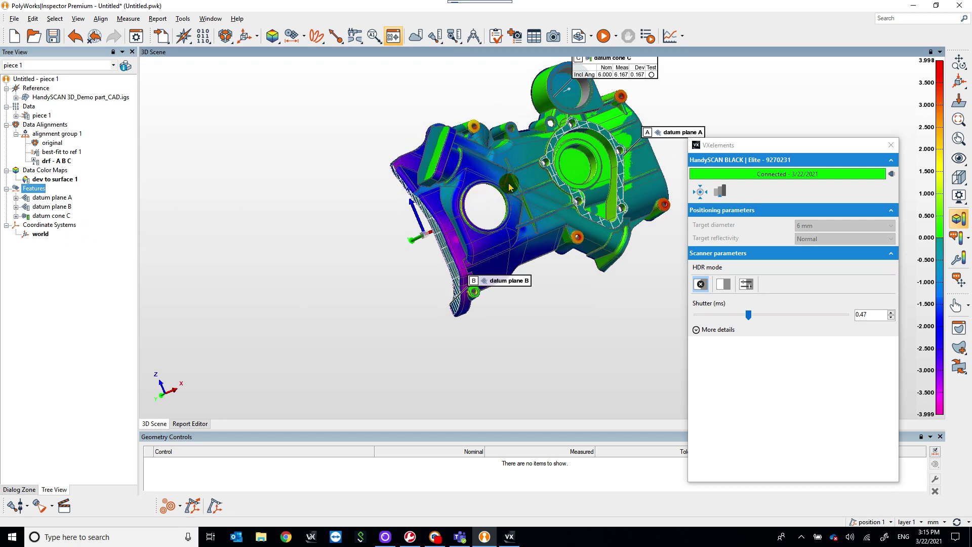
middle_click_drag(509, 187, 412, 245)
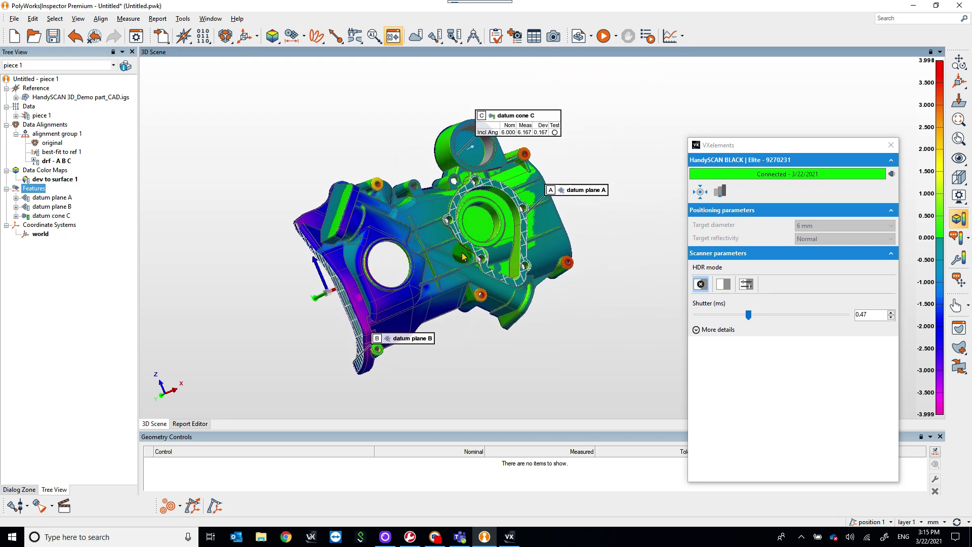
scroll(504, 227, "up", 4)
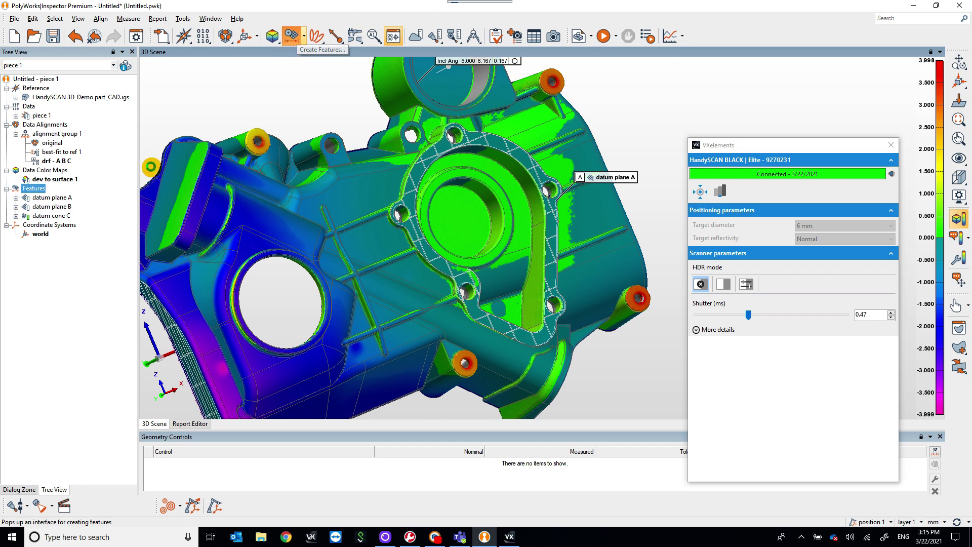
left_click(291, 36)
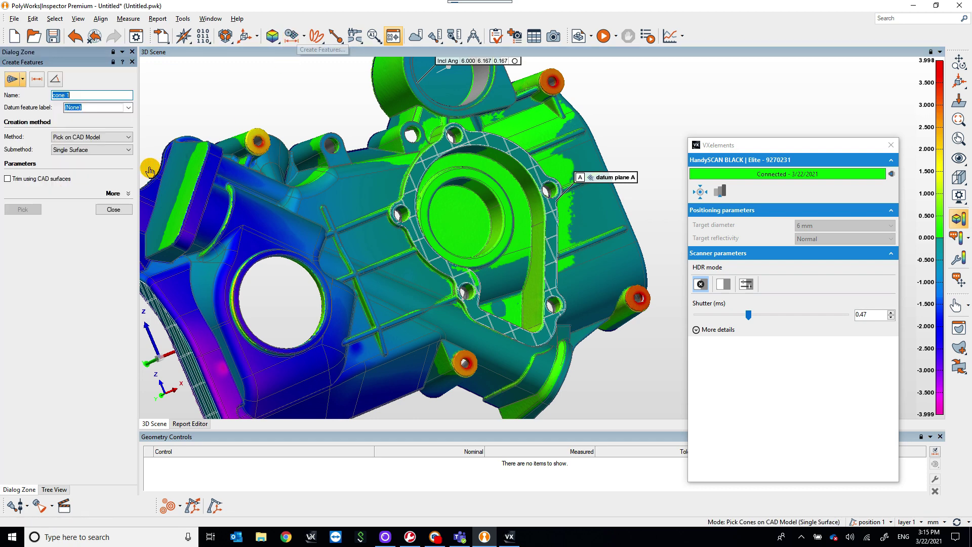
left_click(20, 79)
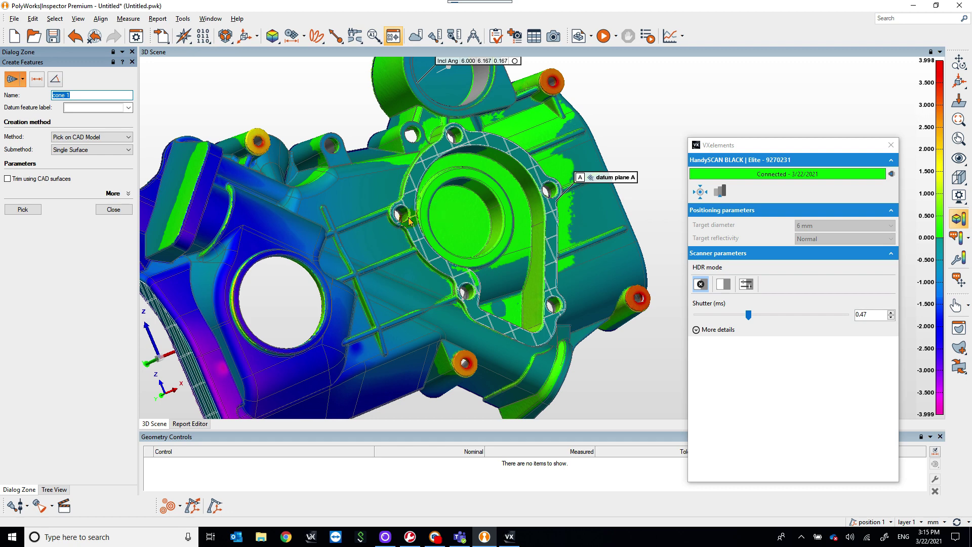
scroll(423, 143, "up", 2)
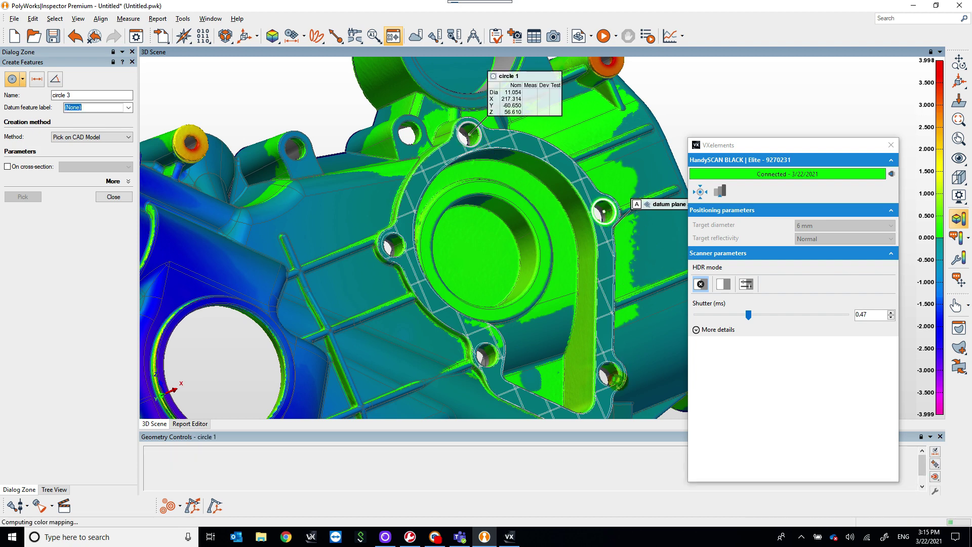
left_click(624, 381)
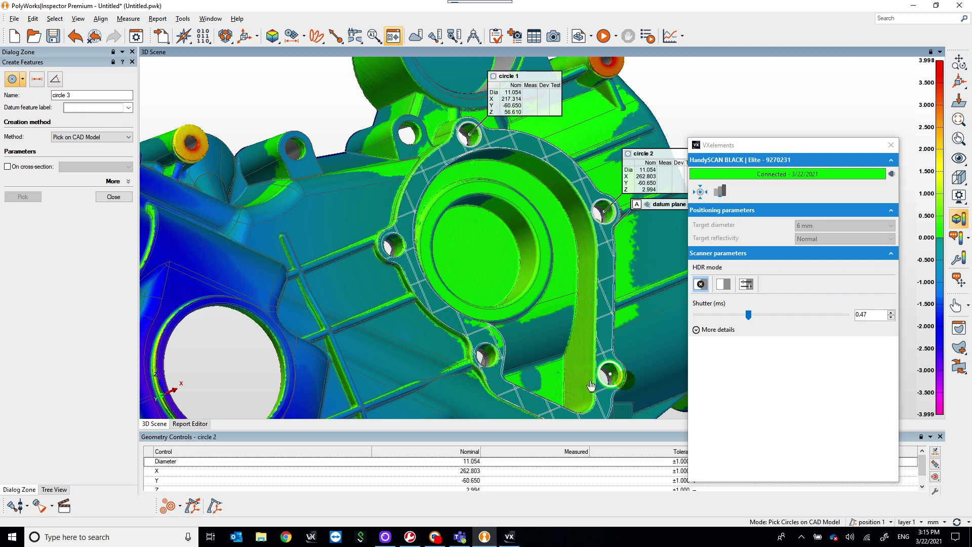
left_click(498, 370)
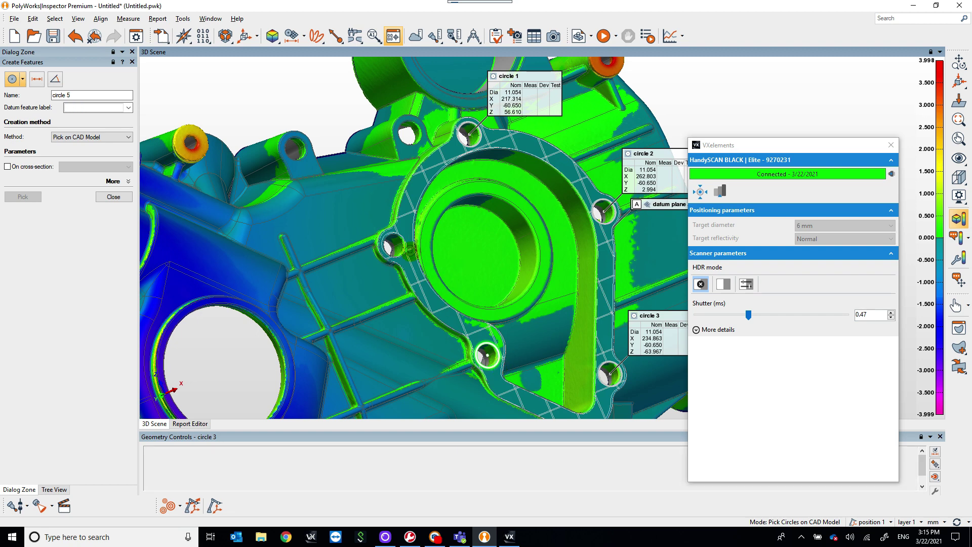
left_click(405, 259)
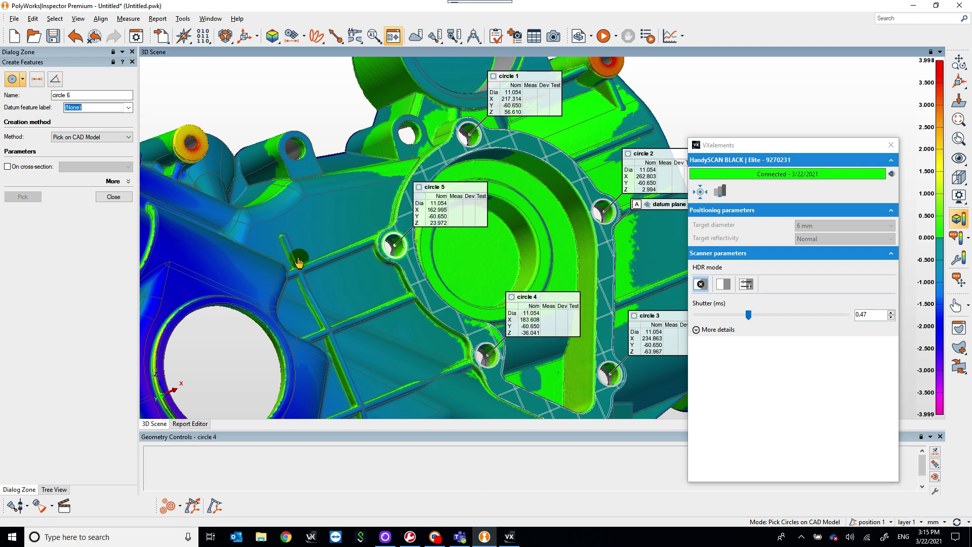
left_click(105, 198)
Select circles 1 to 5 and create a pattern feature from them
left_click(40, 225)
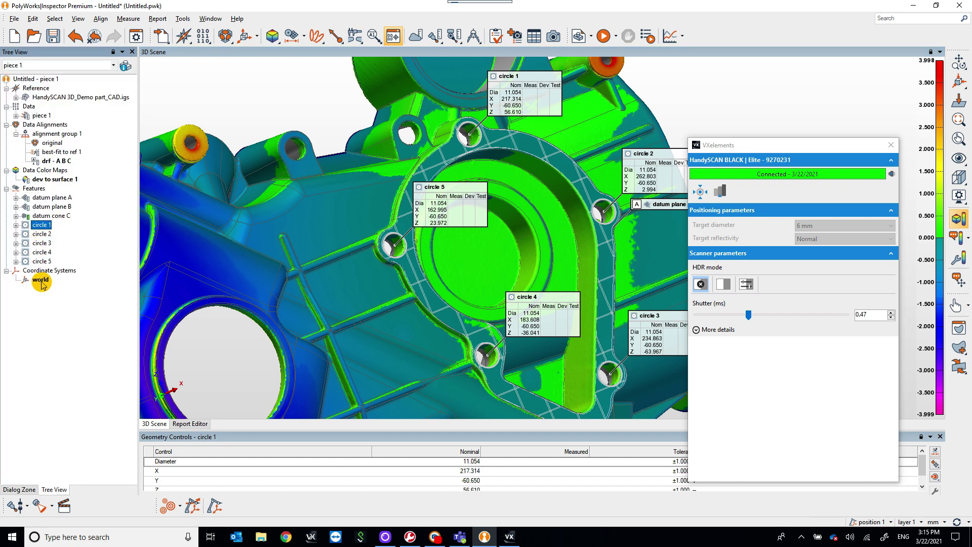
left_click(43, 261, "shift")
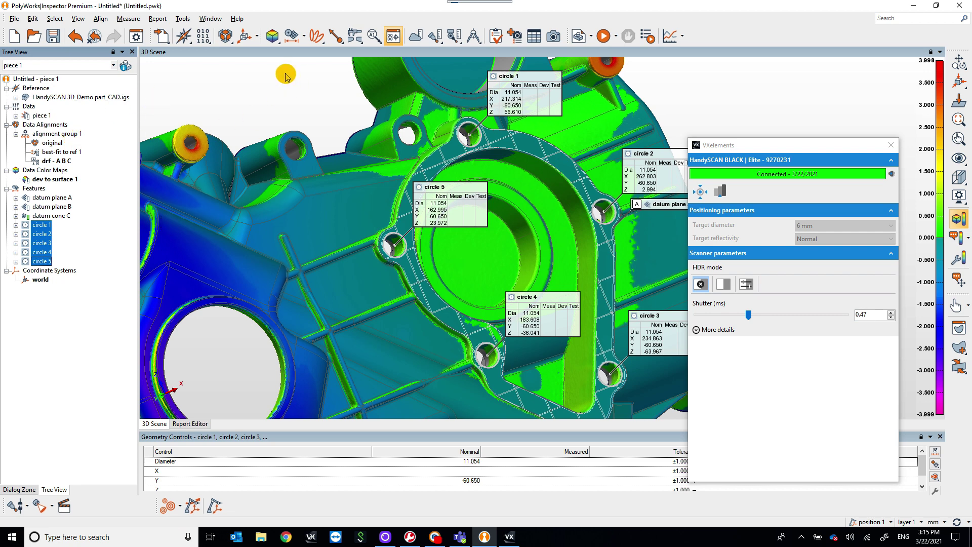
left_click(272, 36)
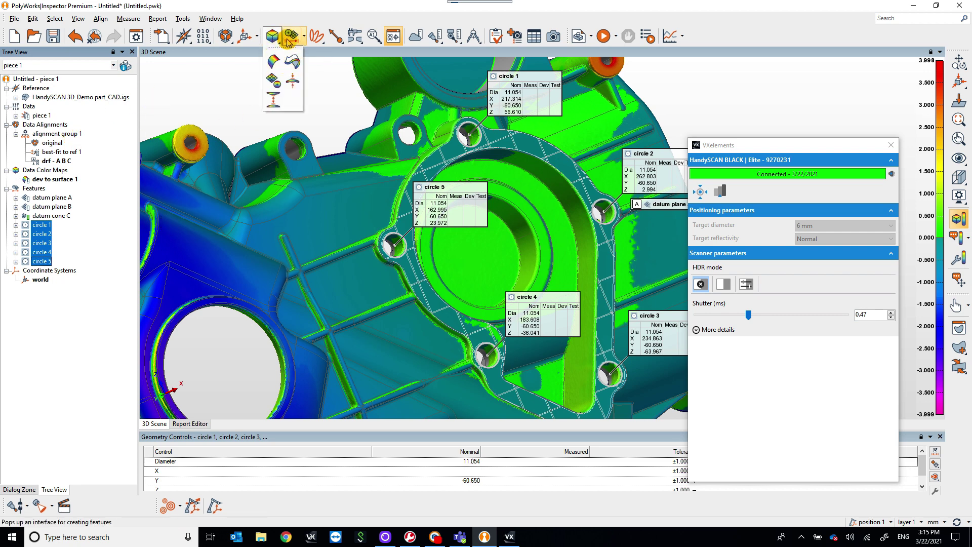
left_click(293, 35)
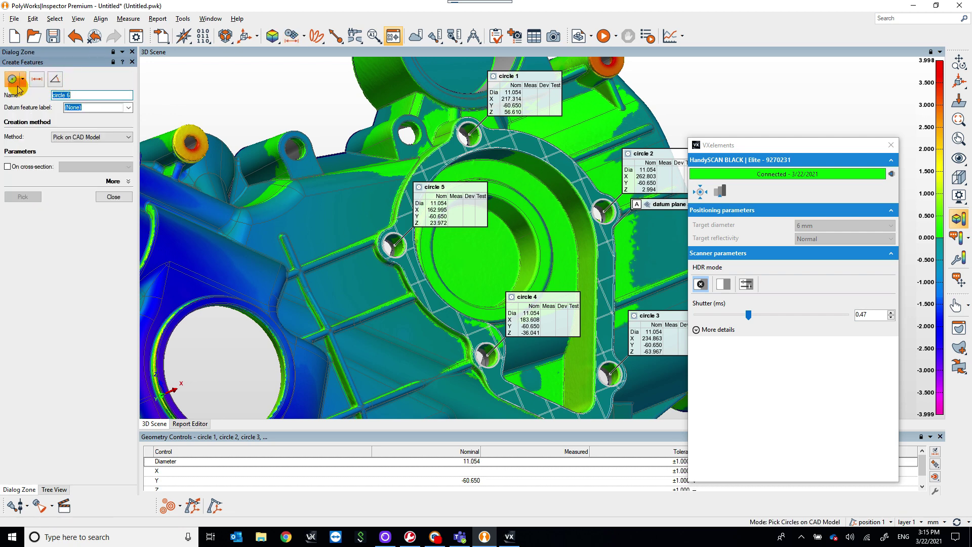
left_click(22, 79)
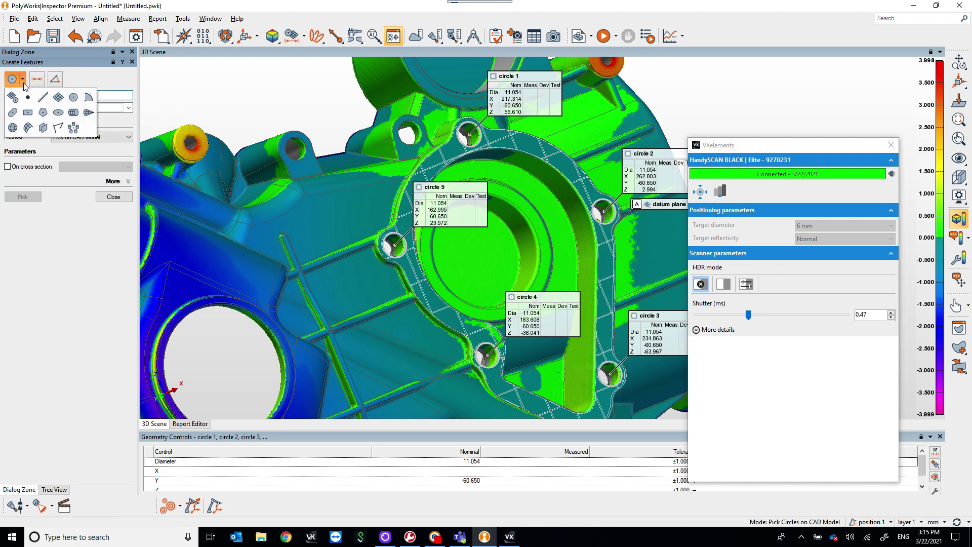
left_click(74, 130)
left_click(22, 197)
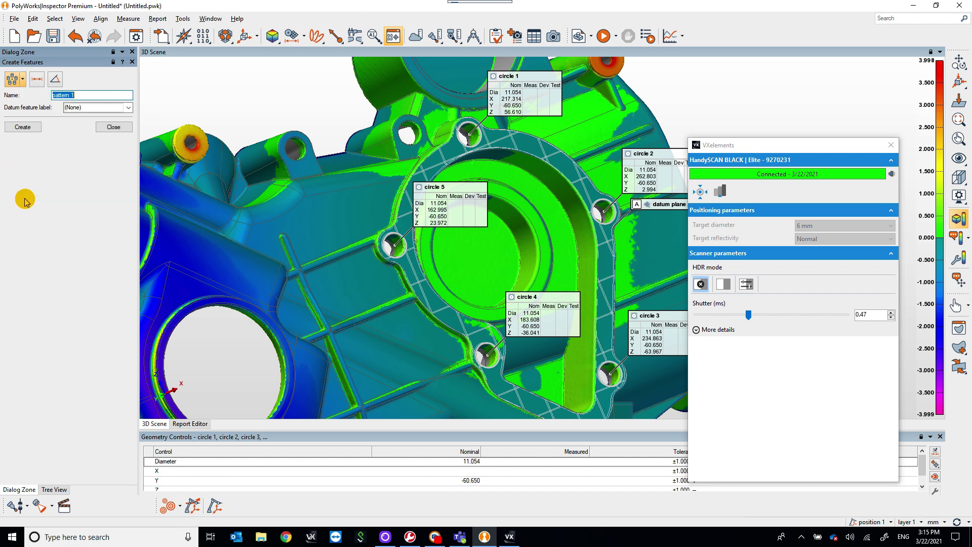
left_click(23, 129)
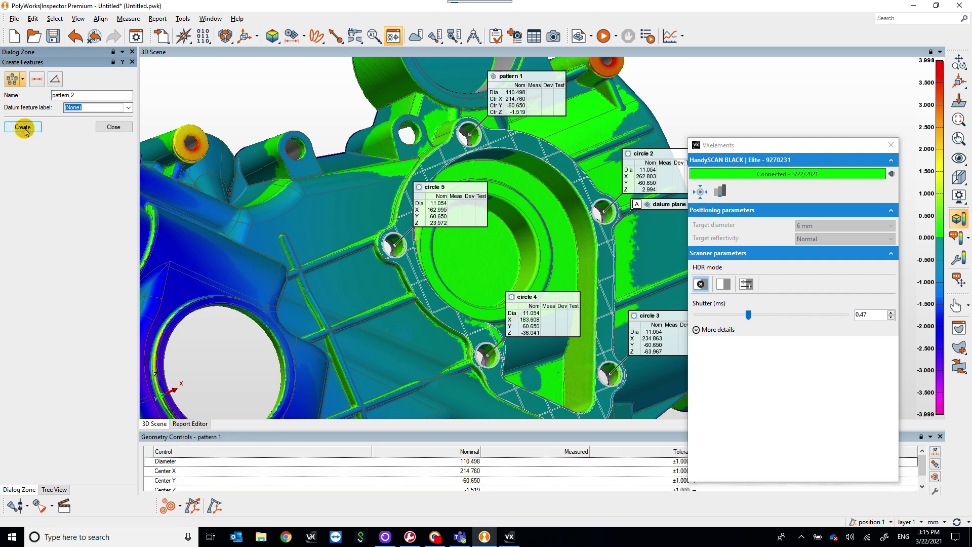
Add a position control to the hole pattern with a 0.500 diameter tolerance zone at maximum material condition
left_click_drag(805, 147, 814, 81)
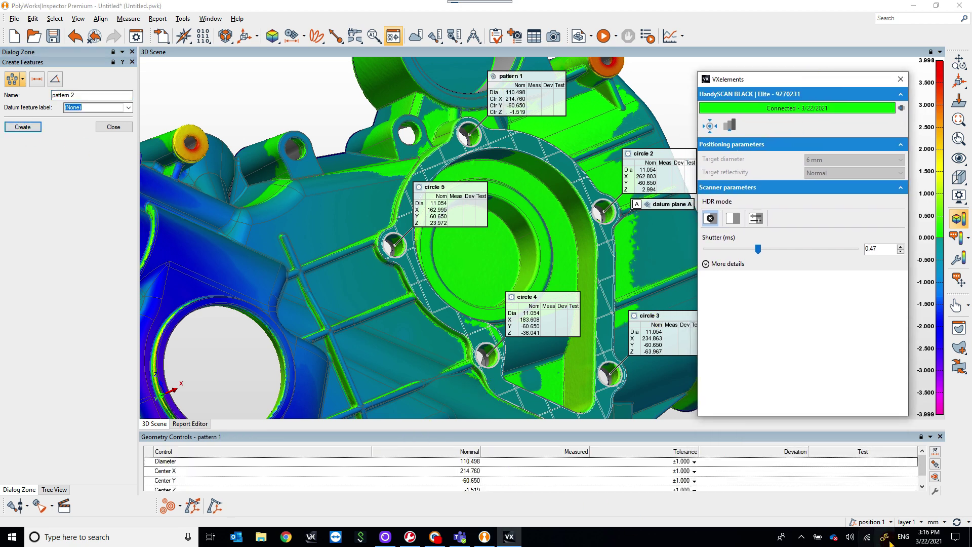
left_click(936, 465)
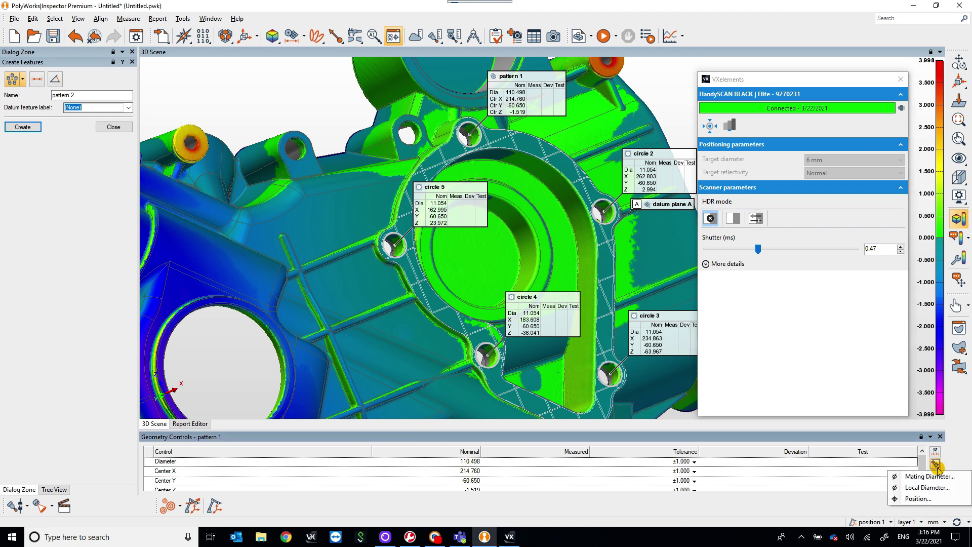
left_click(918, 499)
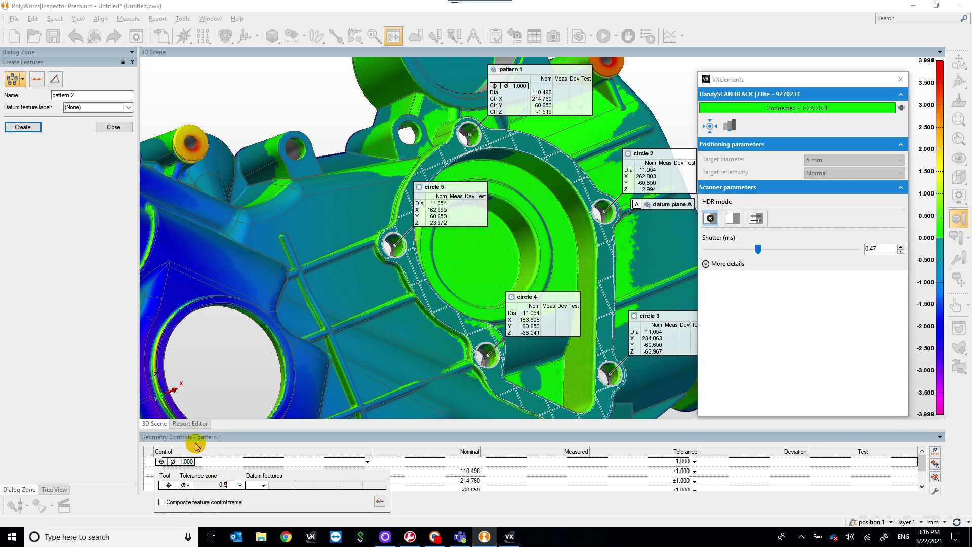
left_click(261, 485)
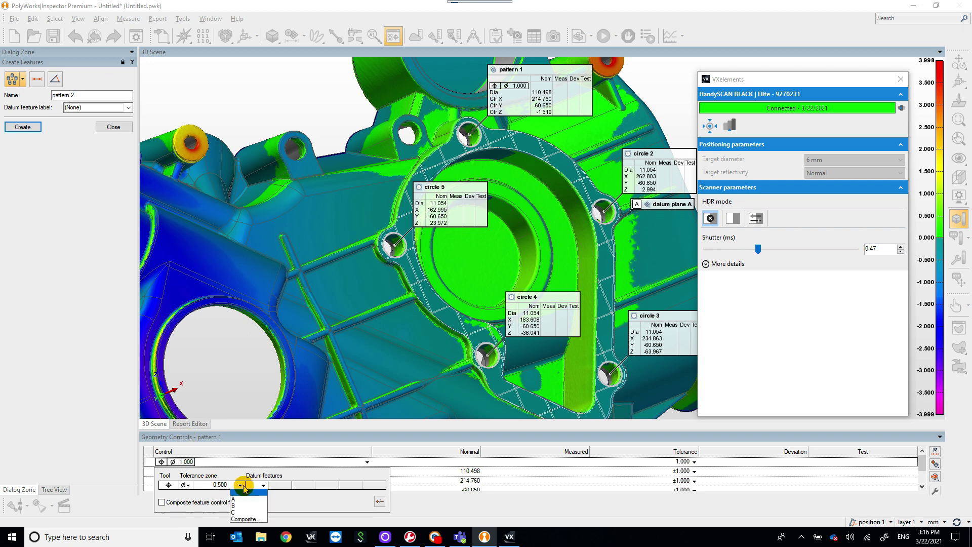
left_click(241, 485)
left_click(240, 485)
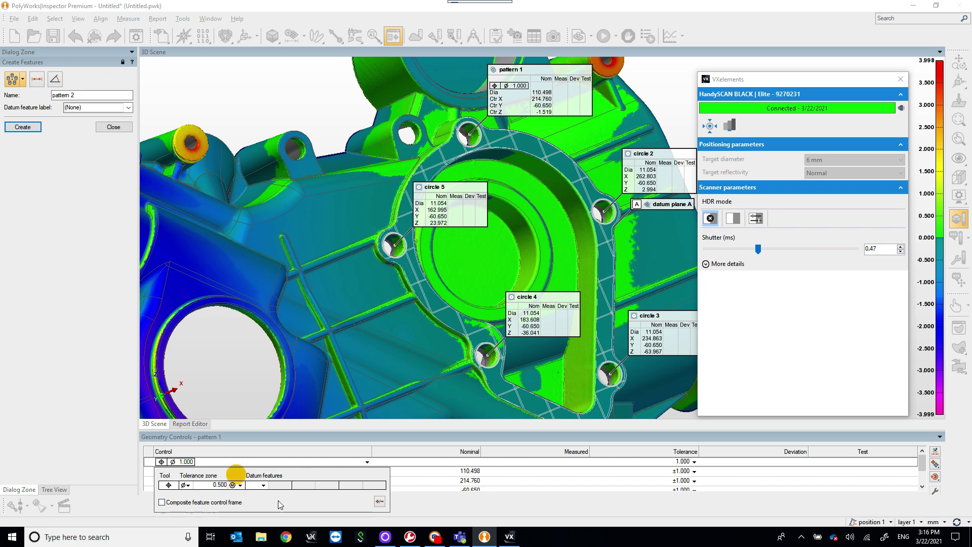
Reference datums A, B and C in the pattern's position control, apply it, and finish creating features
left_click(262, 486)
left_click(253, 500)
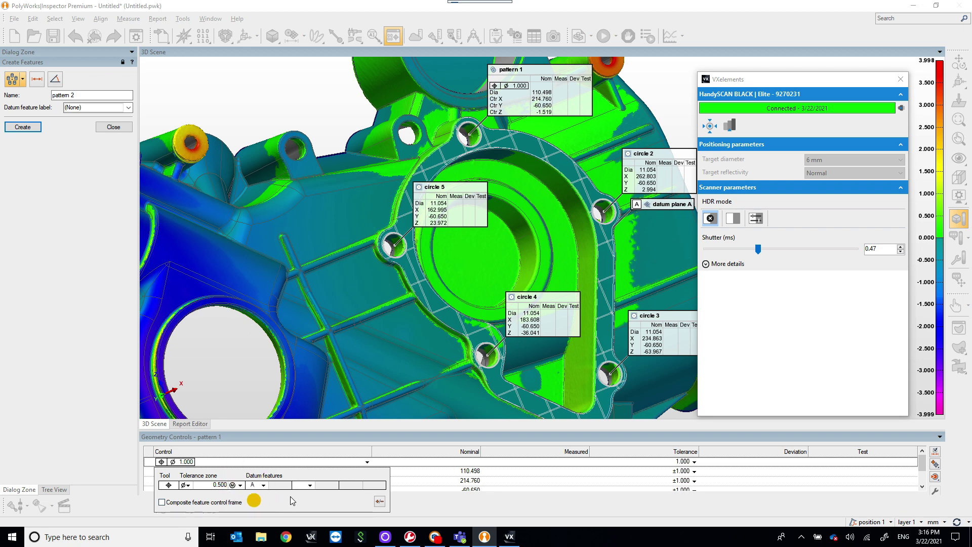
left_click(311, 486)
left_click(300, 499)
left_click(358, 485)
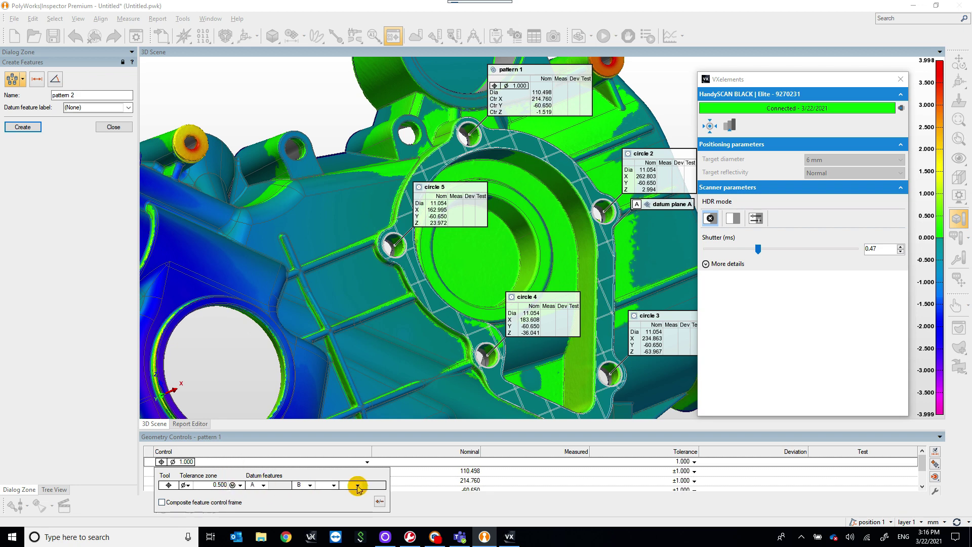
left_click(351, 504)
left_click(463, 511)
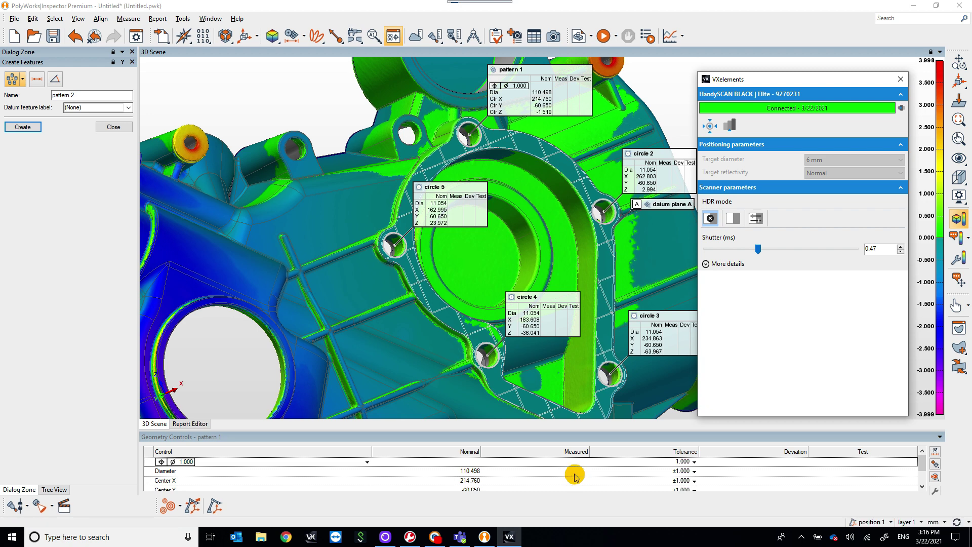
left_click(114, 127)
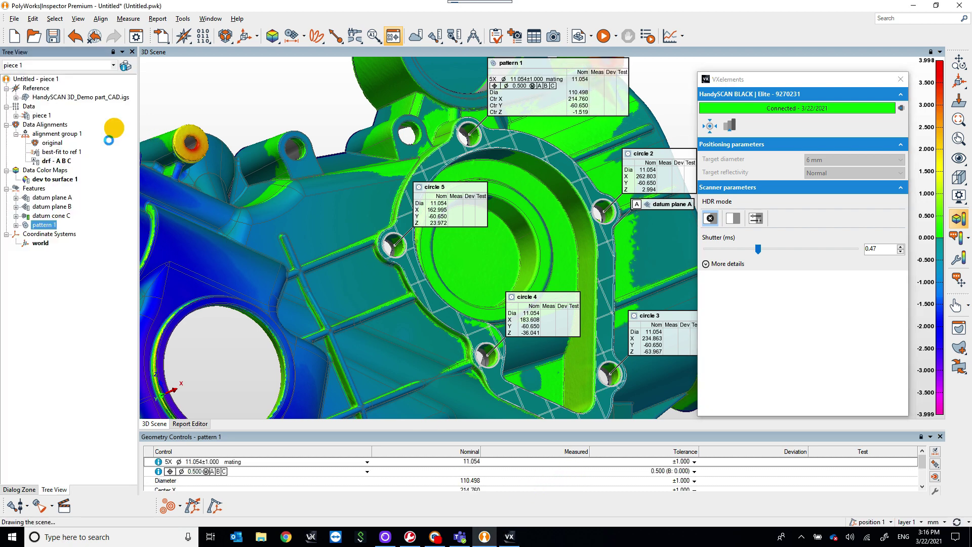
Extract the measured components of all features, and extract those of the hole pattern individually
right_click(30, 190)
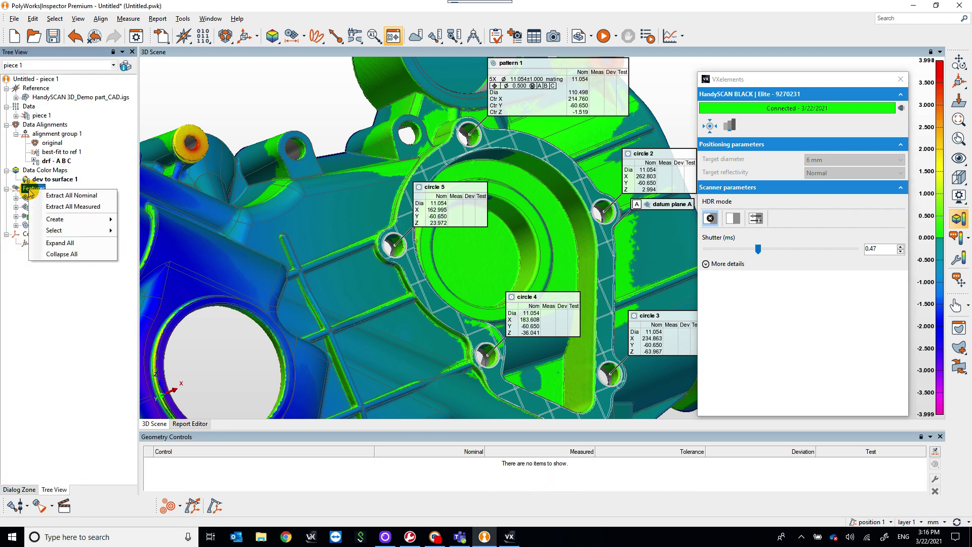
left_click(54, 208)
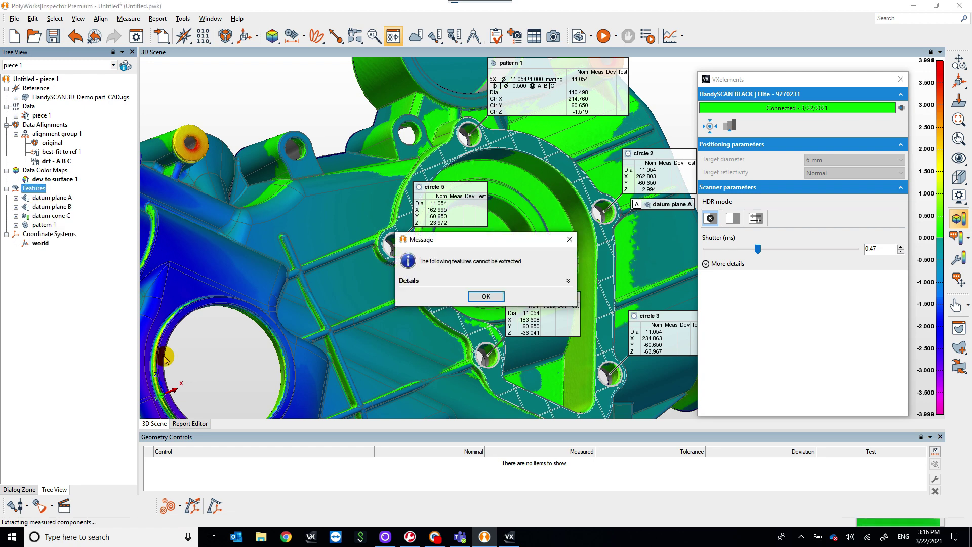
left_click(486, 297)
right_click(48, 225)
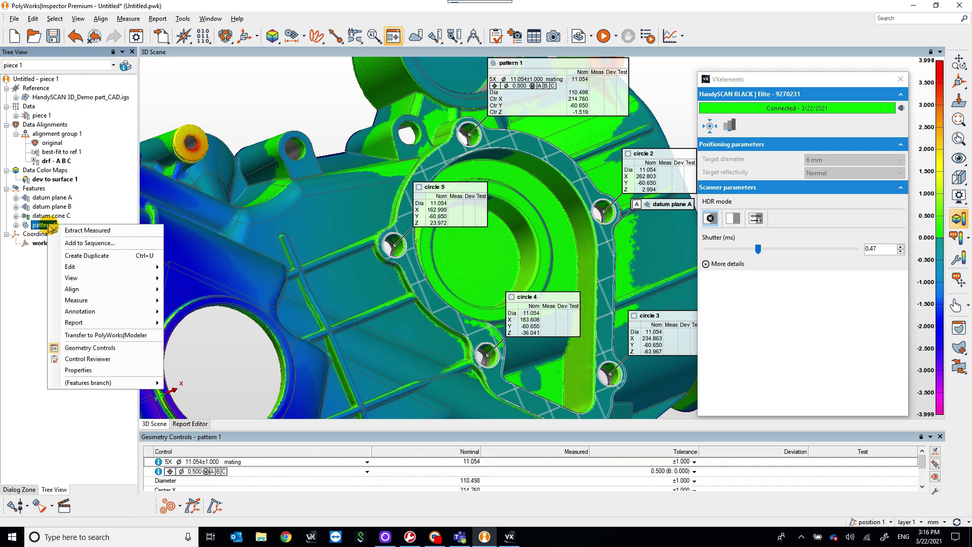
left_click(104, 236)
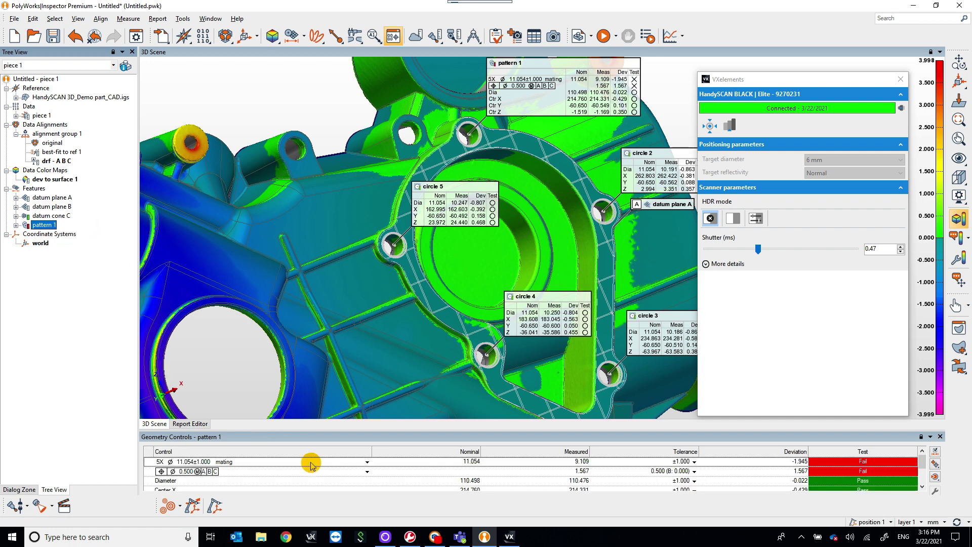
Examine the pattern's circles and control results, comparing the scanned edge of the circle 4 hole with its nominal circle
left_click(15, 225)
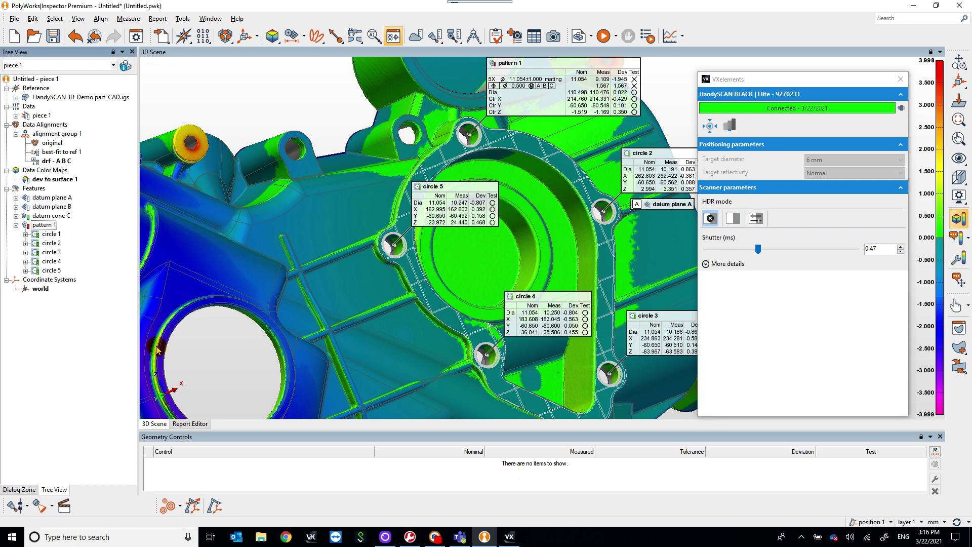
left_click(41, 227)
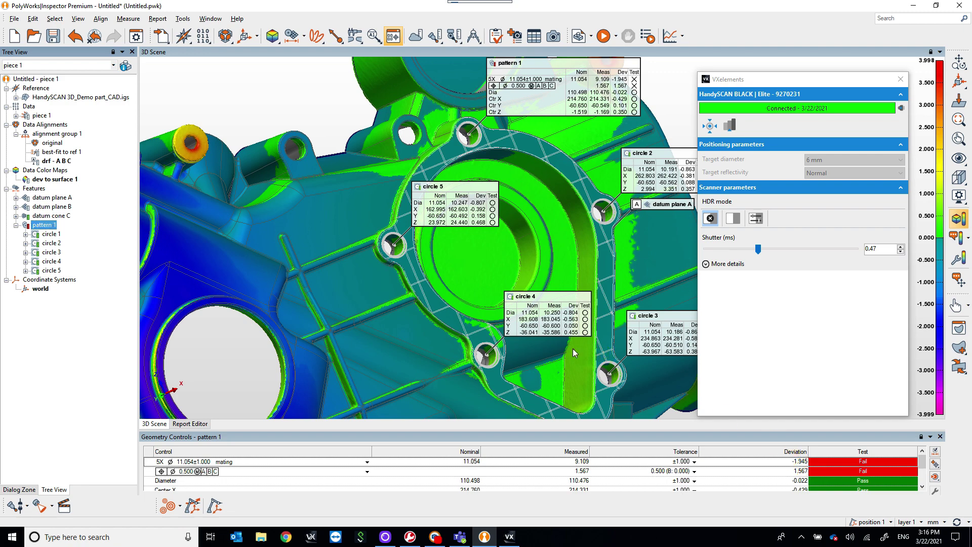
scroll(507, 355, "up", 10)
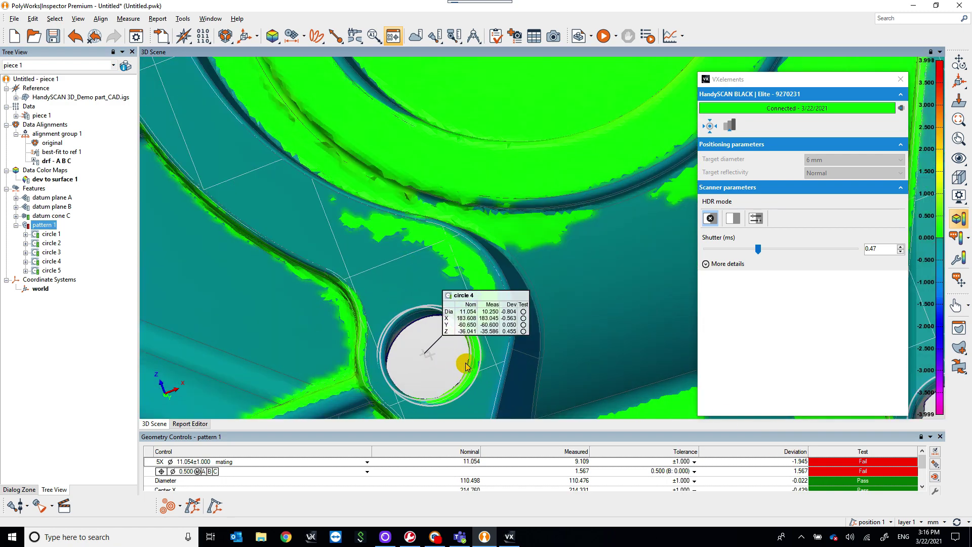
scroll(466, 366, "up", 2)
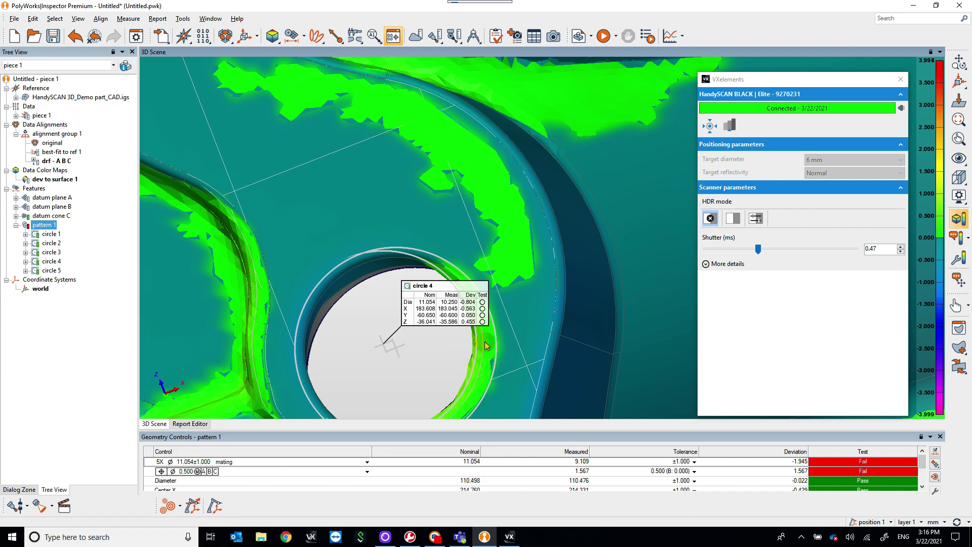
scroll(485, 346, "down", 12)
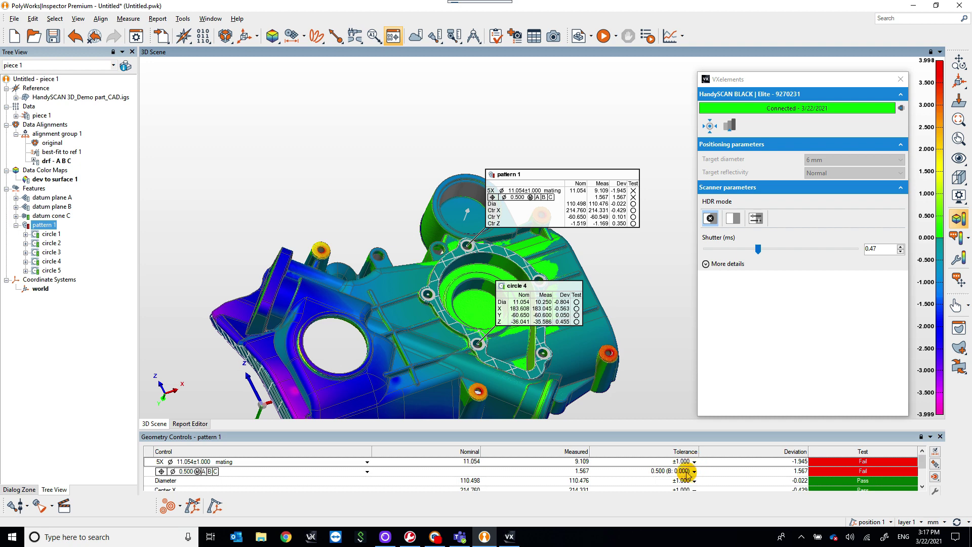
Create datum plane D by picking the flat single surface of the angled flange near datum plane B on the CAD model
left_click_drag(386, 328, 405, 345)
middle_click_drag(418, 335, 409, 258)
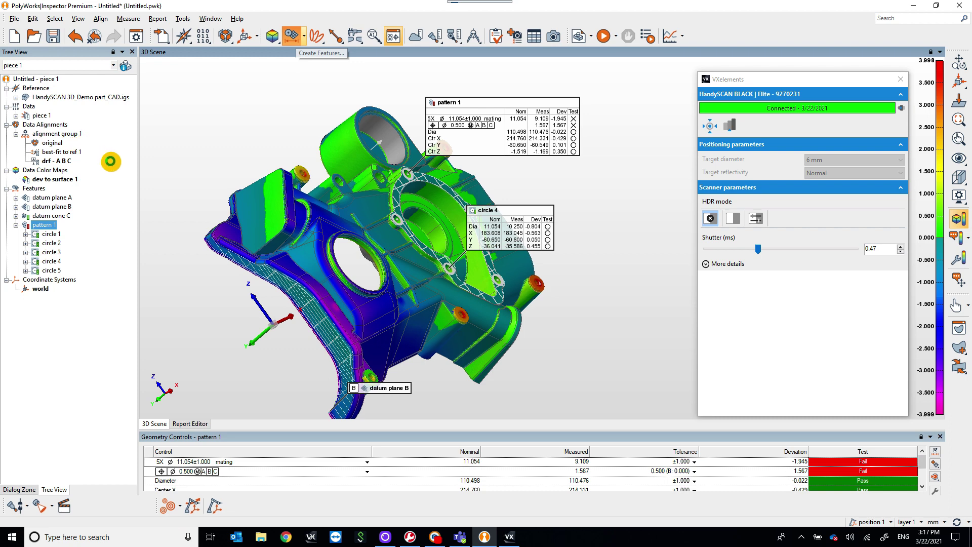
left_click(22, 79)
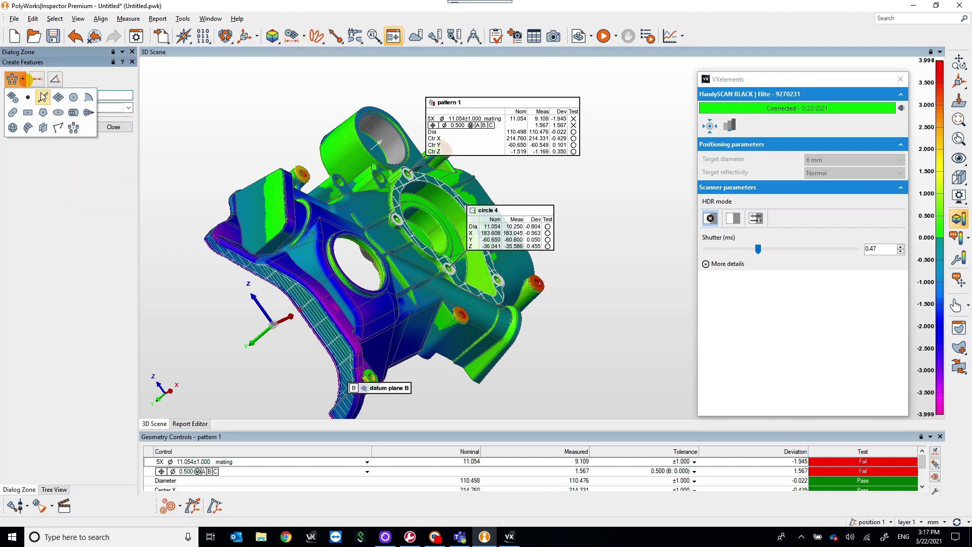
left_click(55, 100)
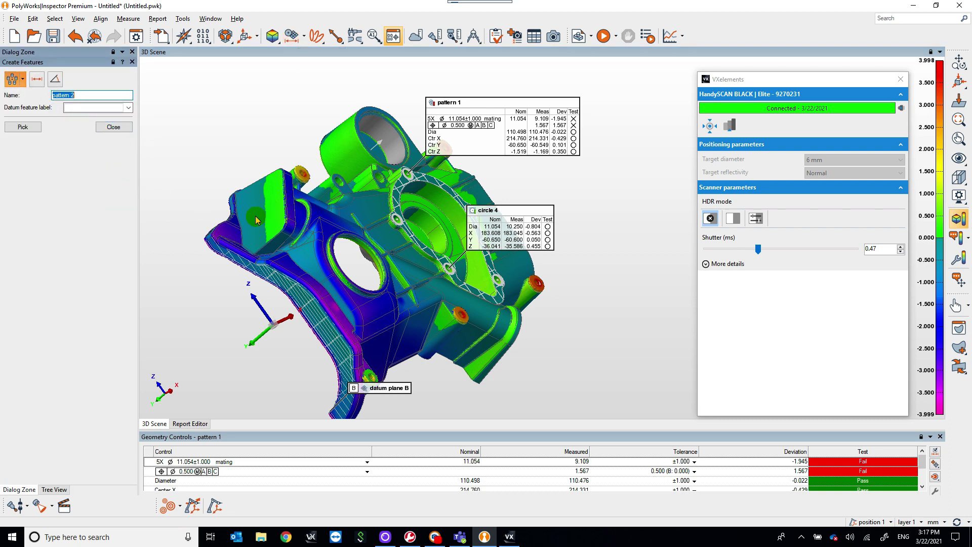
left_click(30, 127)
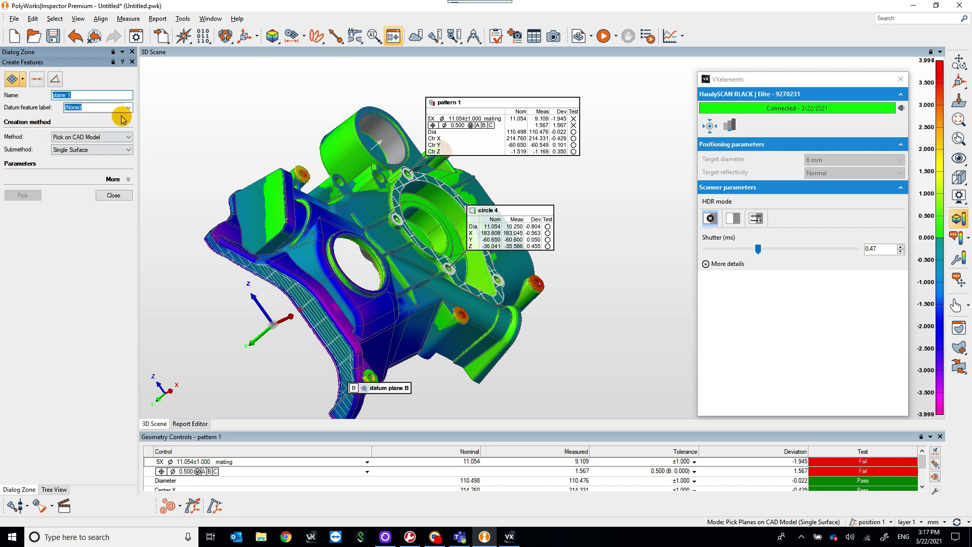
left_click(121, 108)
left_click(100, 139)
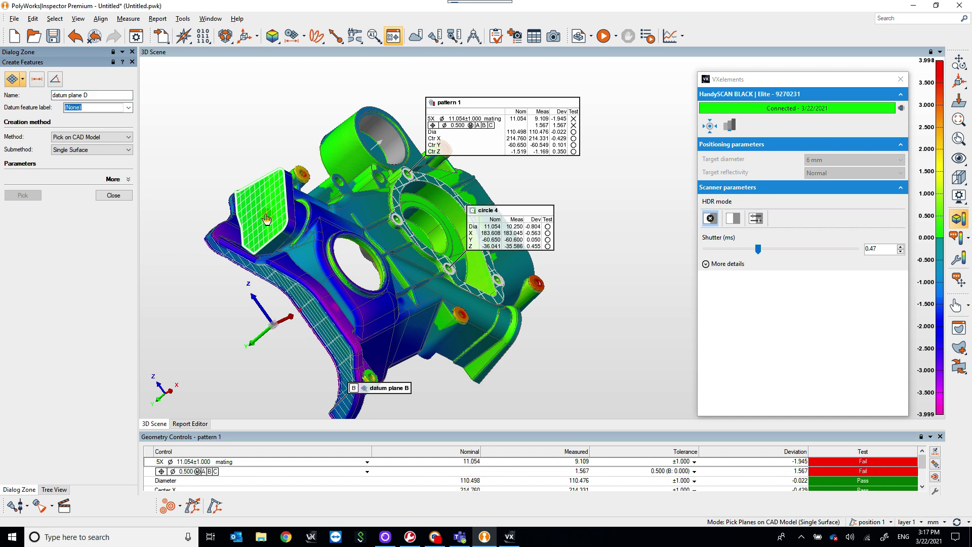
left_click(267, 229)
Pick the flat end face on the opposite side of the part as a plane and add a parallelism control with a 1.000 tolerance zone
middle_click_drag(476, 324, 487, 340)
left_click(518, 343)
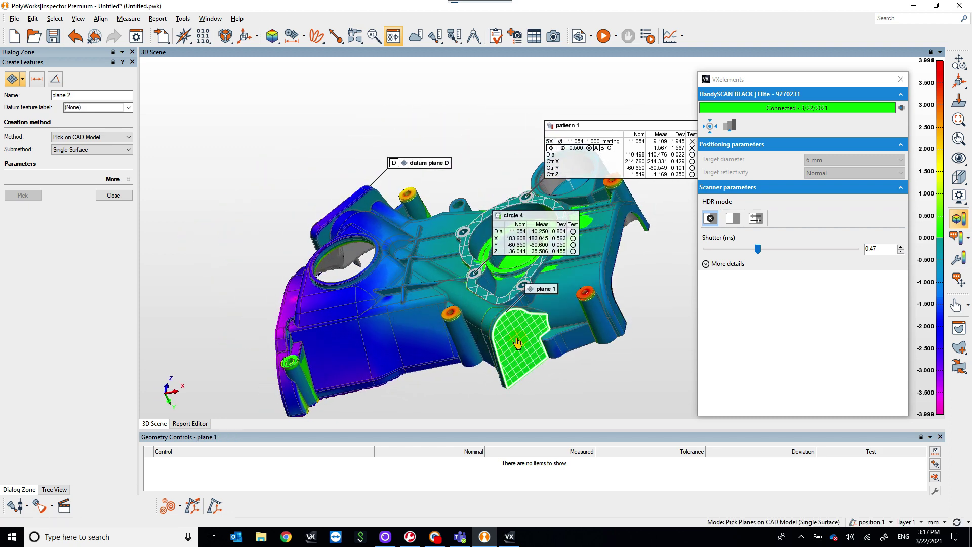
left_click(935, 465)
left_click(896, 445)
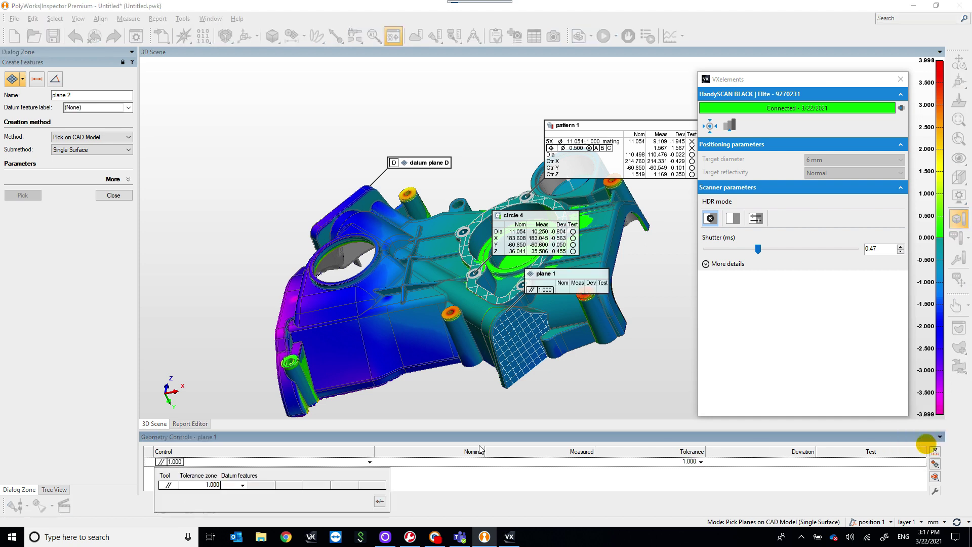
Reference datum D in the plane's parallelism control, apply it, and finish creating features
left_click(243, 485)
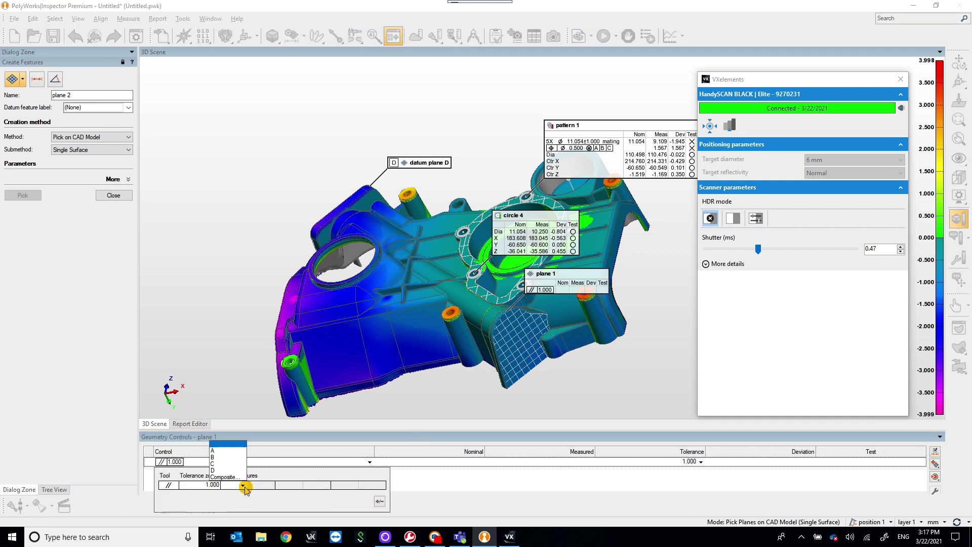
left_click(228, 470)
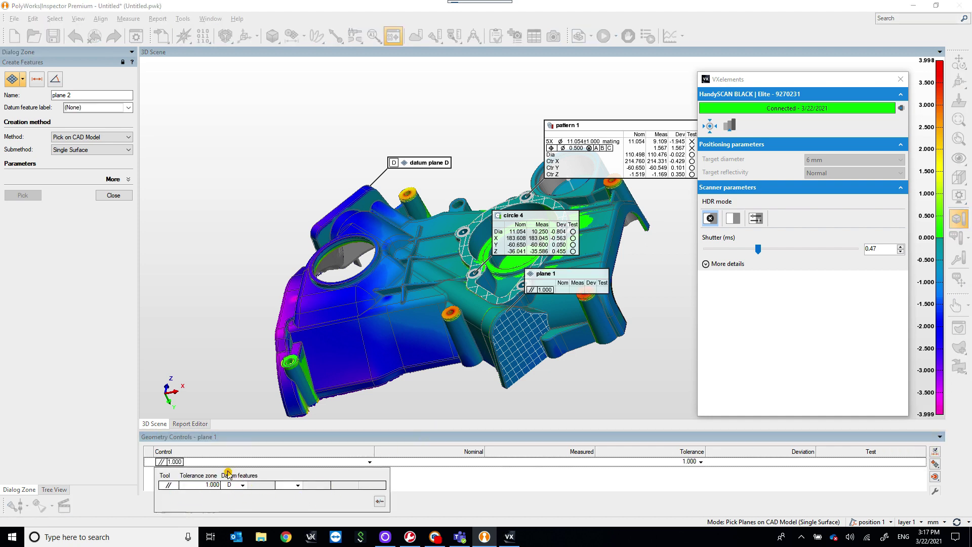
left_click(450, 491)
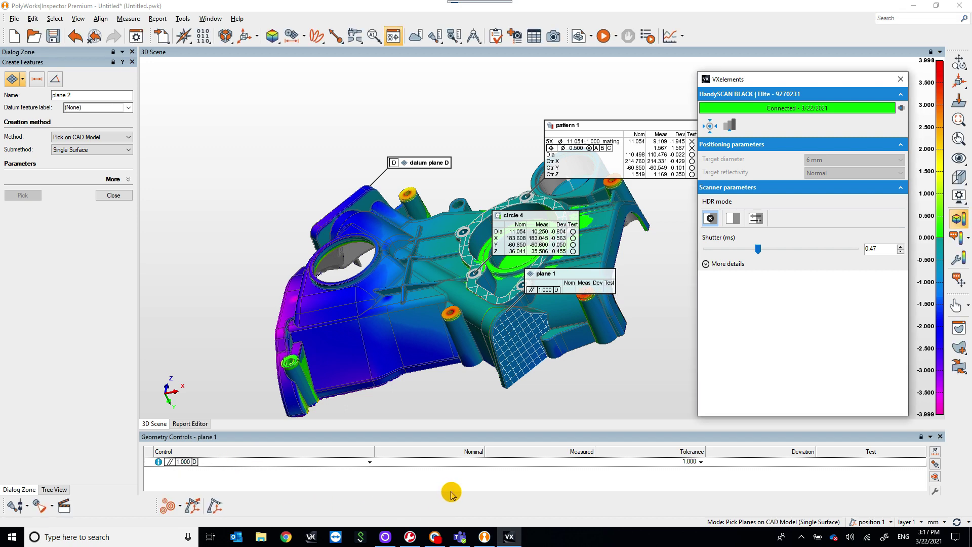
left_click(114, 195)
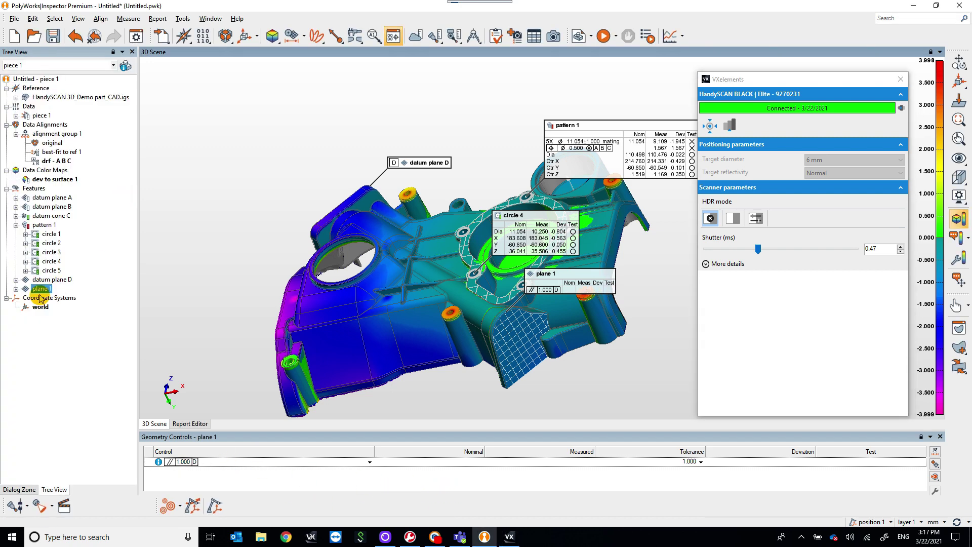
Extract the measured components of datum plane D and plane 1 together
right_click(40, 288)
left_click(45, 281)
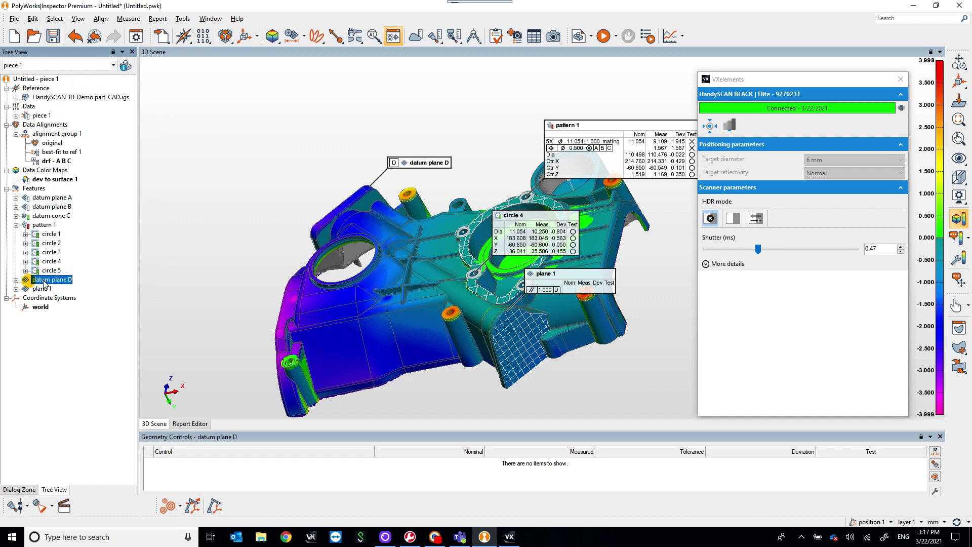
left_click(46, 288, "ctrl")
right_click(46, 288)
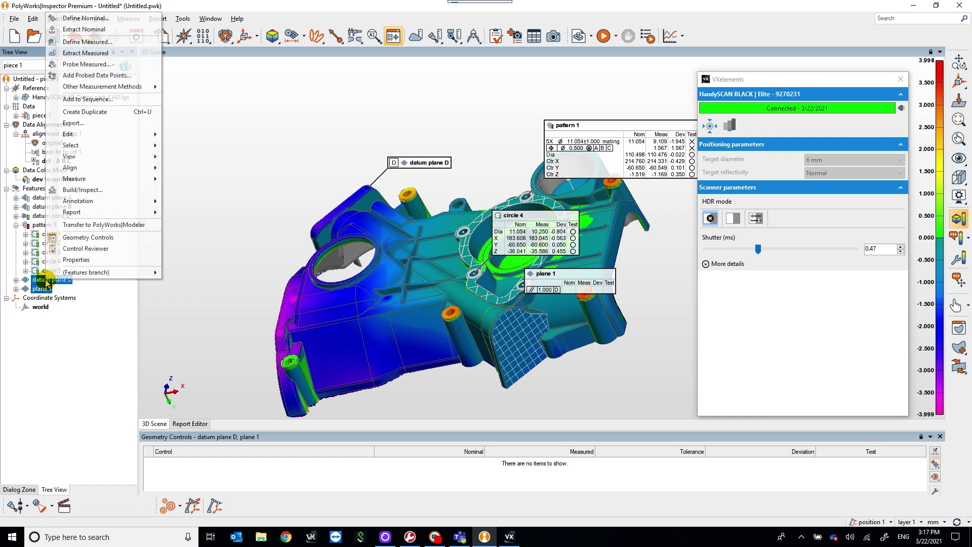
left_click(72, 53)
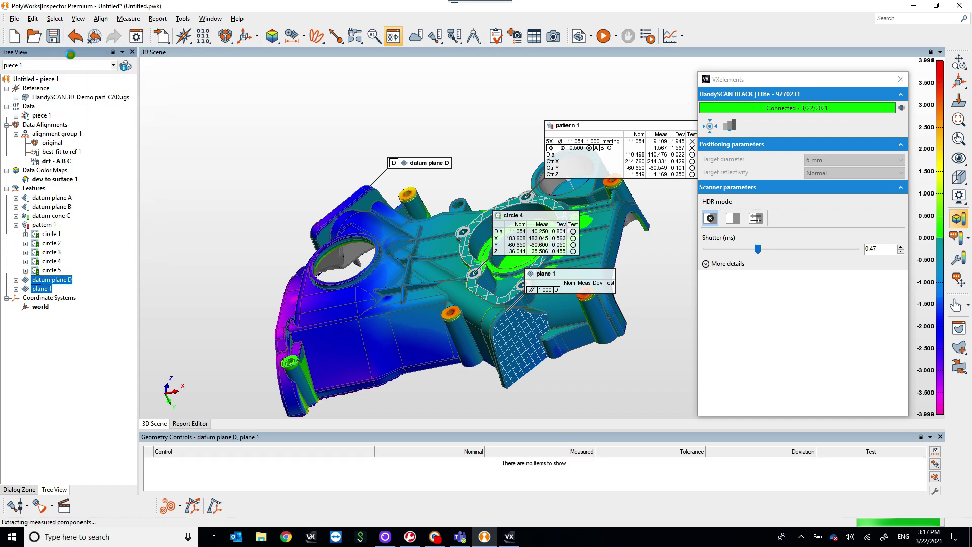
Examine plane 1's parallelism result and tolerance, comparing its orientation with datum plane D on the color-mapped part
left_click(42, 288)
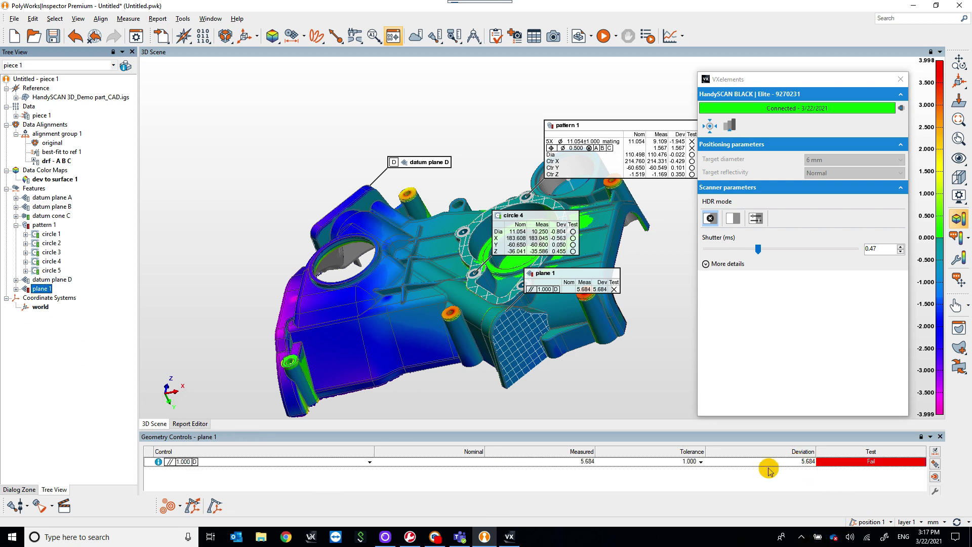
mouse_move(395, 344)
left_mouse_down()
mouse_move(378, 349)
mouse_move(362, 329)
mouse_move(432, 338)
left_mouse_up()
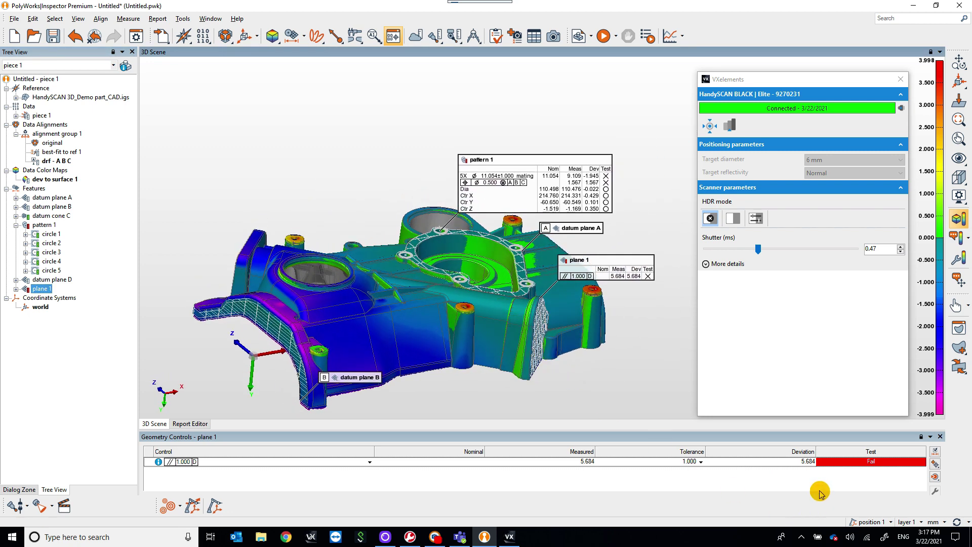
mouse_move(386, 354)
left_mouse_down()
mouse_move(465, 346)
mouse_move(444, 330)
left_mouse_up()
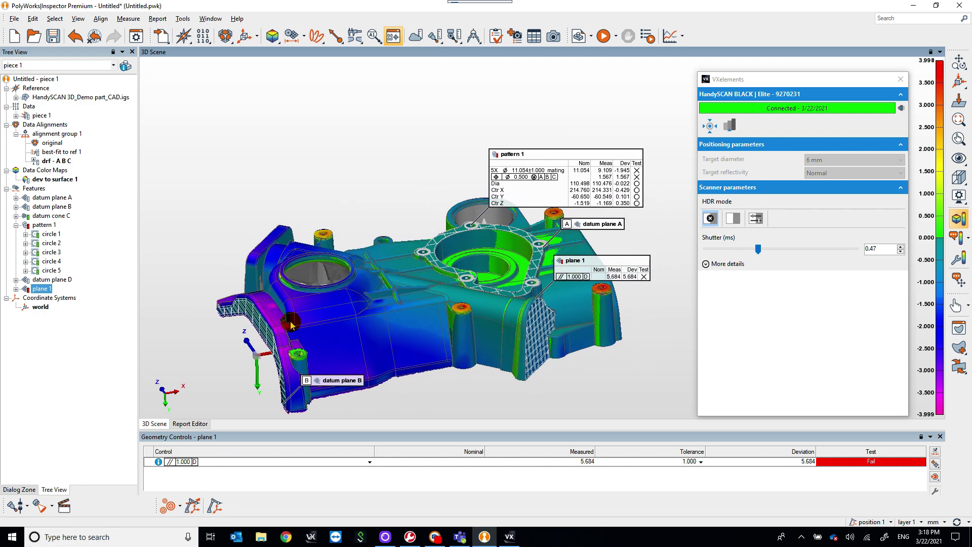
left_click_drag(298, 323, 327, 329)
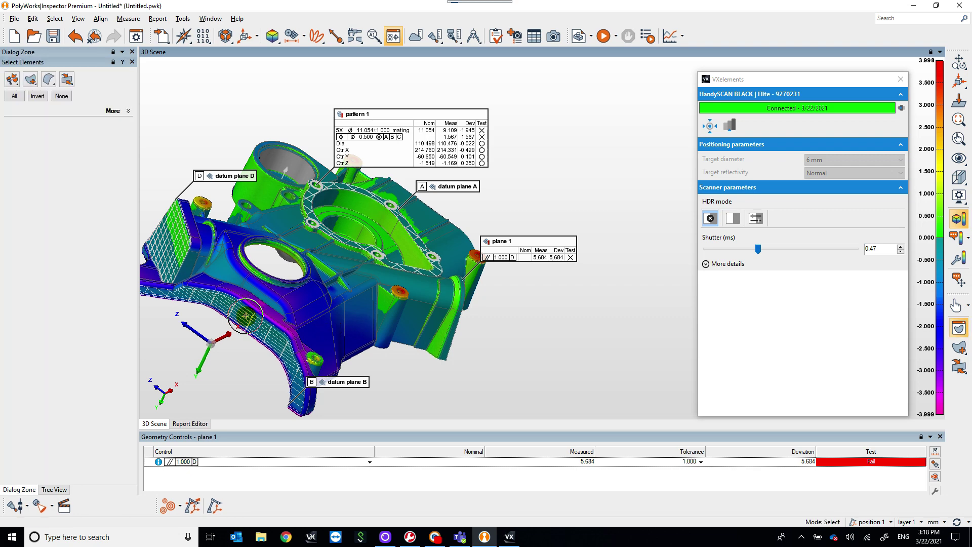
middle_click_drag(246, 314, 399, 304)
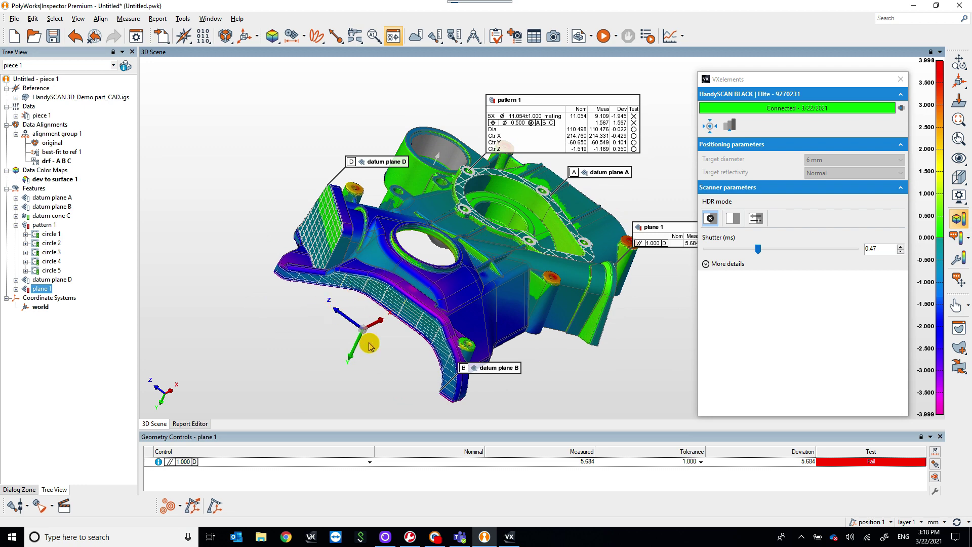
left_click(694, 462)
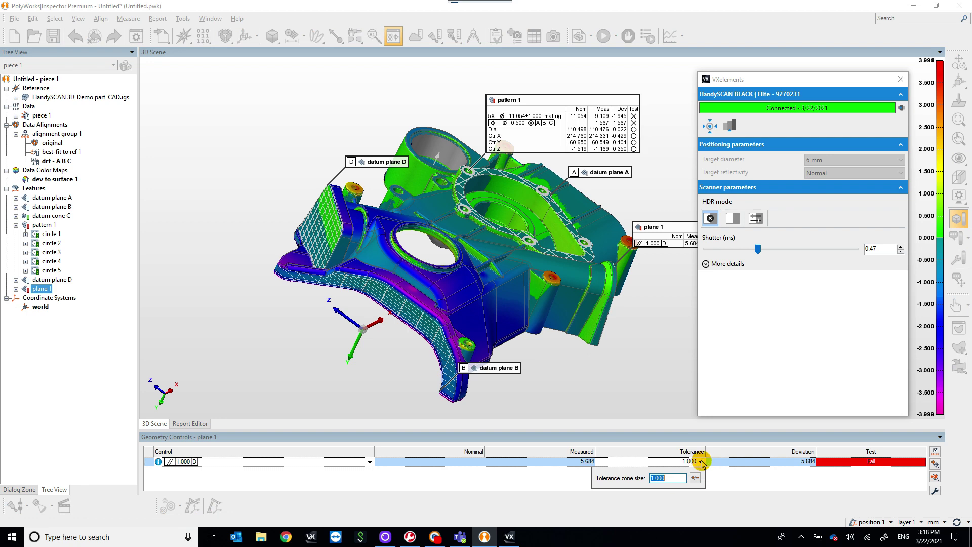
left_click(749, 490)
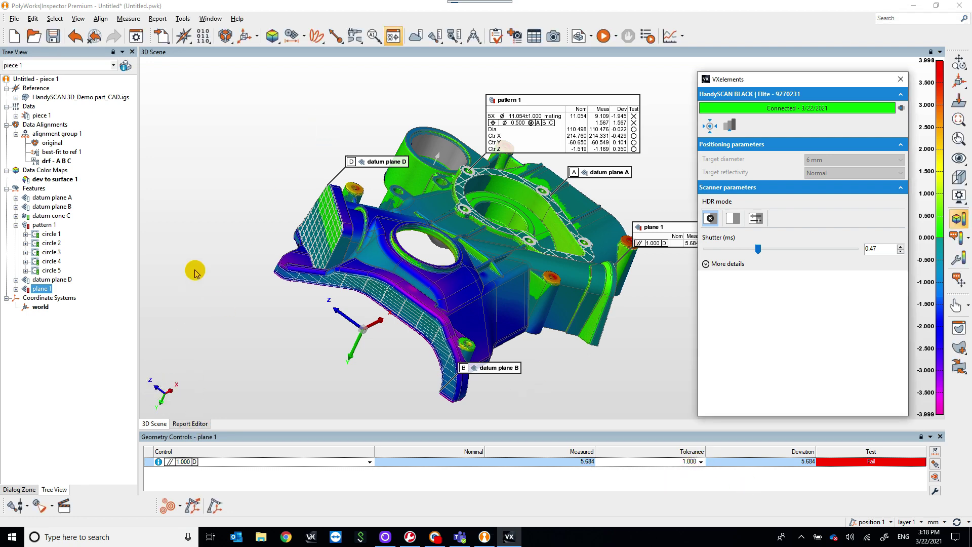
left_click_drag(281, 235, 301, 274)
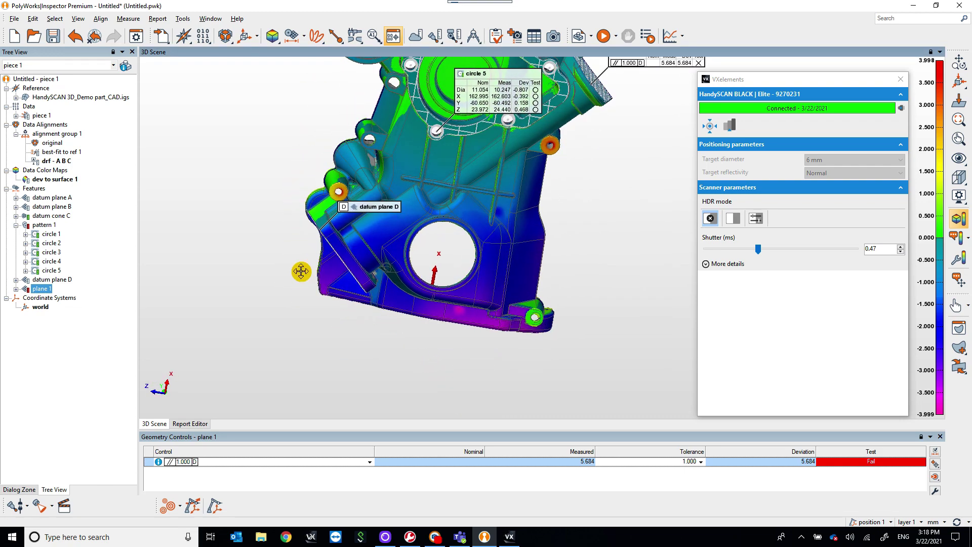
middle_click_drag(301, 271, 322, 373)
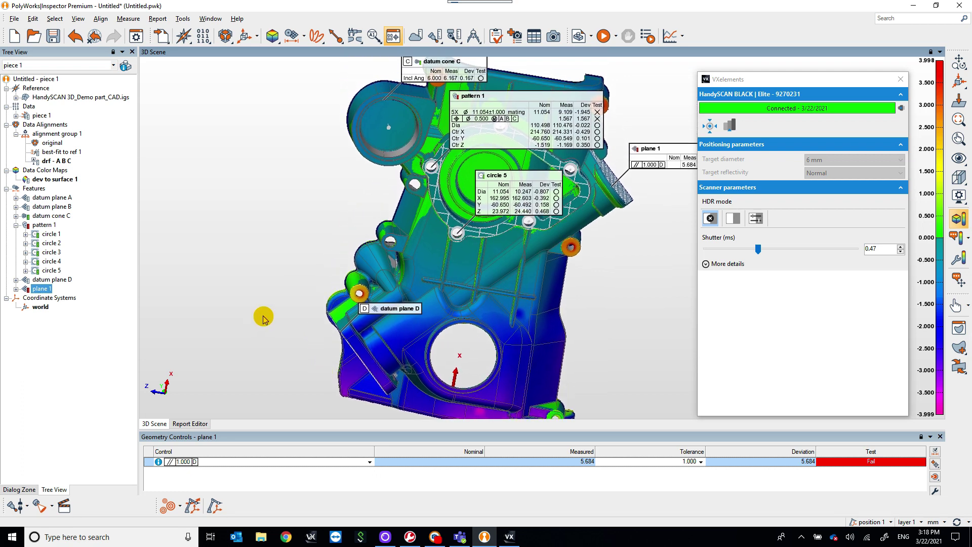
left_click_drag(263, 319, 342, 311)
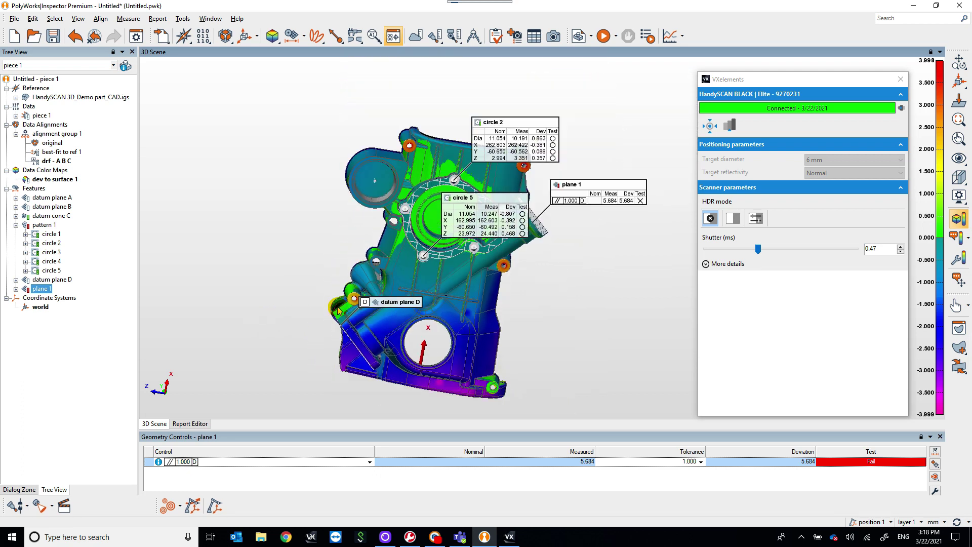
Capture the current 3D view in a report and add a report table for pattern 1, circles 1 to 5 and plane 1
left_click(555, 38)
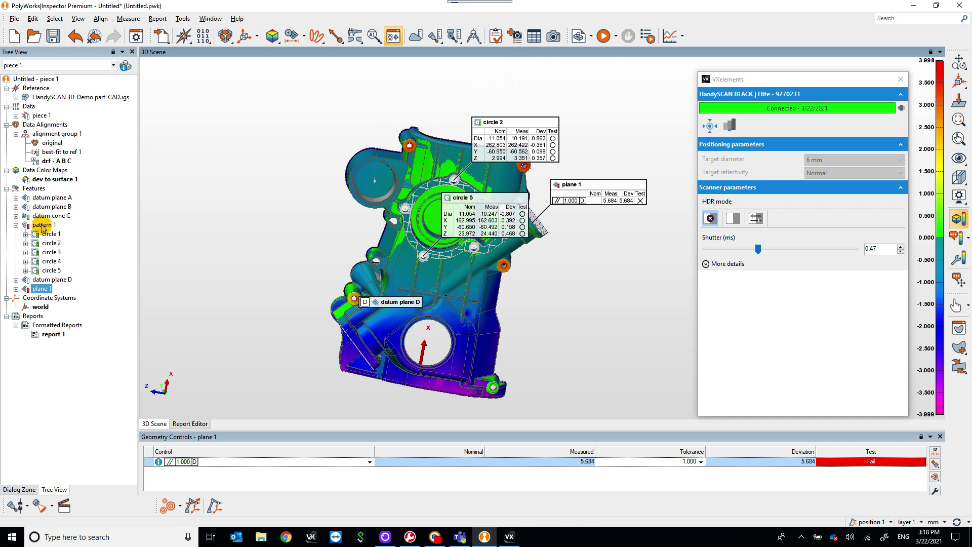
left_click(42, 226)
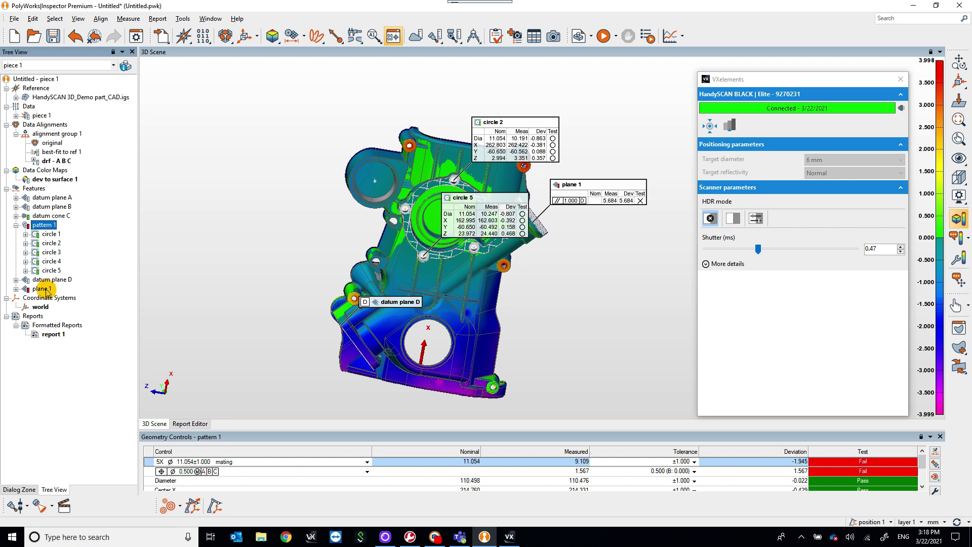
left_click(51, 271, "shift")
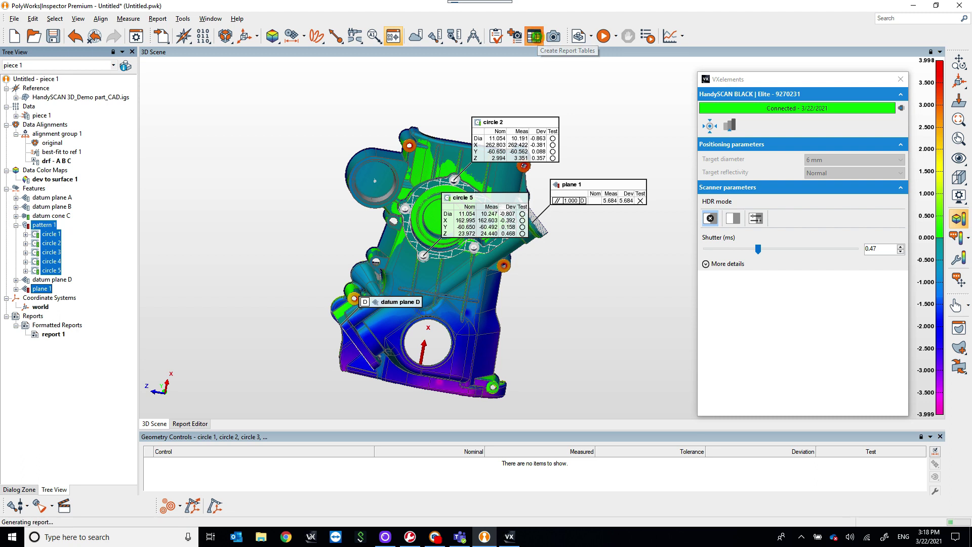
mouse_move(545, 122)
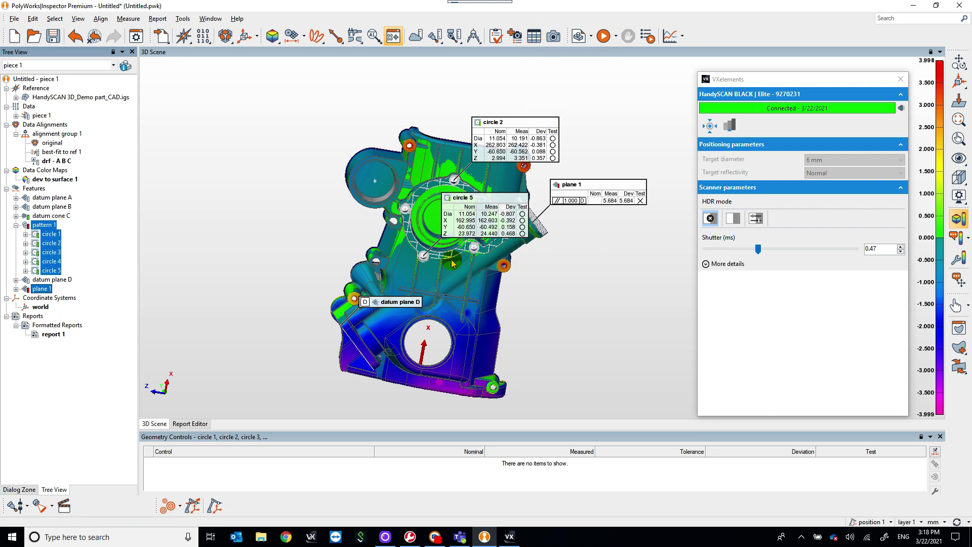
Review the generated report's snapshot page, feature table and cover page in the report editor
left_click(197, 425)
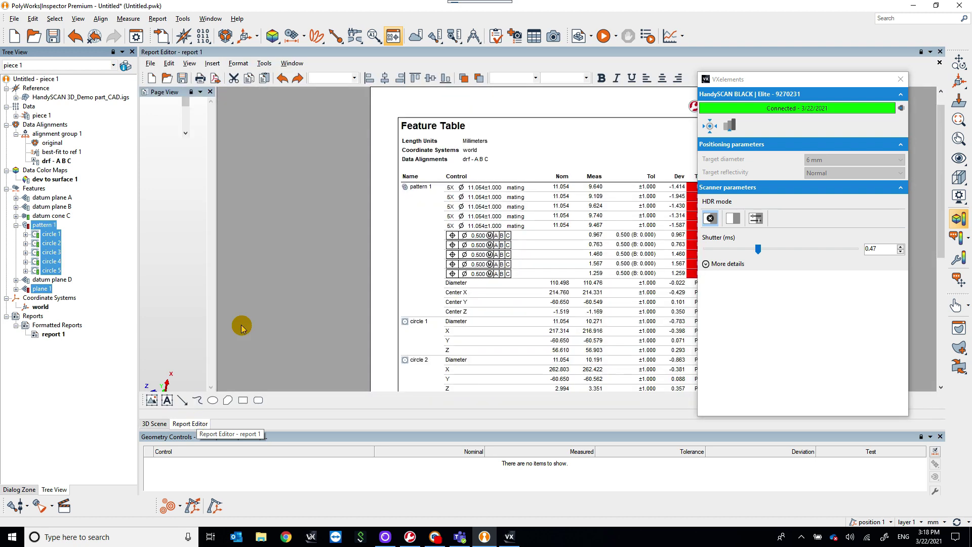
left_click(175, 209)
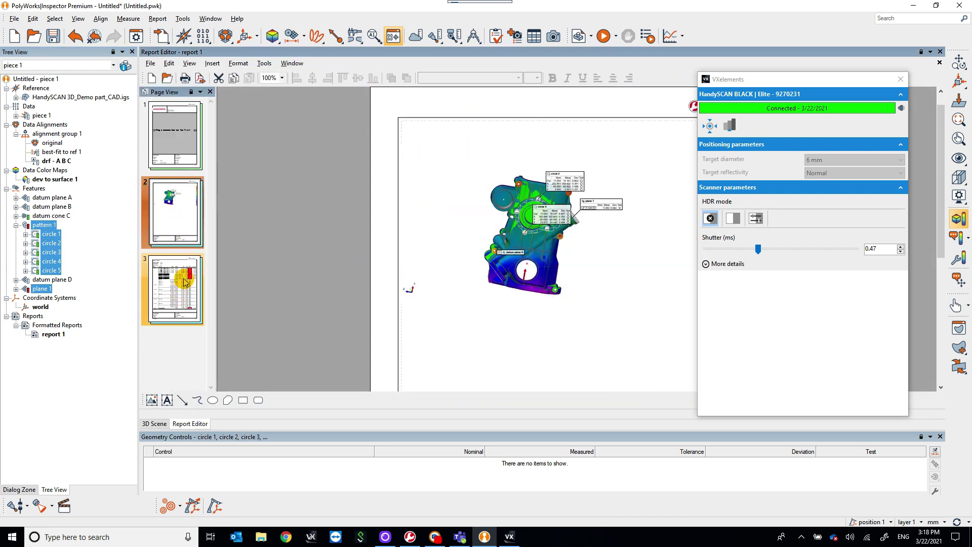
left_click(183, 258)
scroll(545, 224, "down", 5)
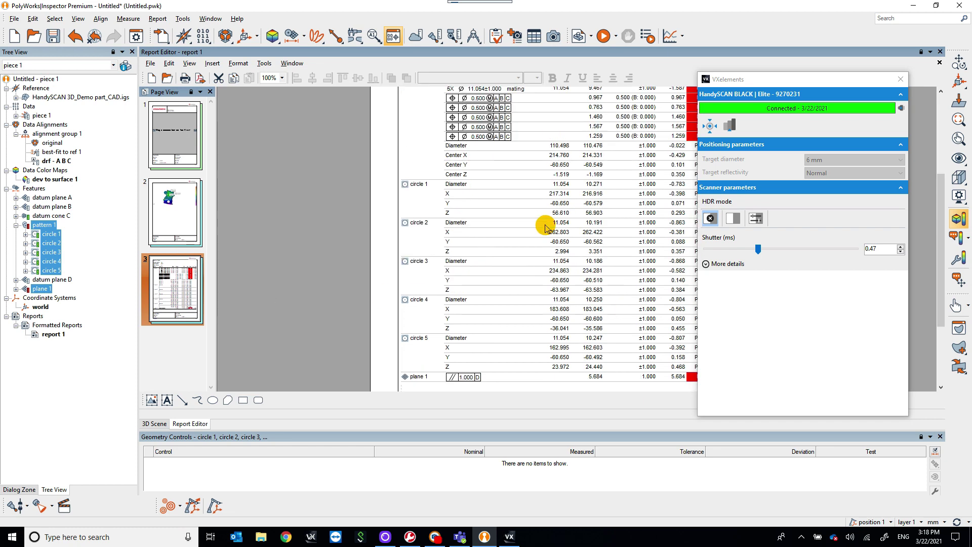
scroll(539, 289, "up", 8)
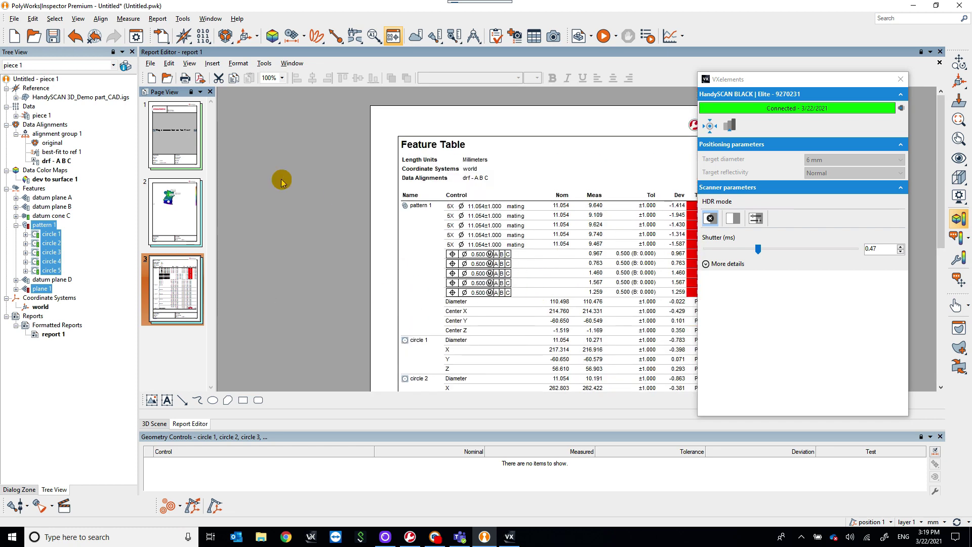
left_click(166, 140)
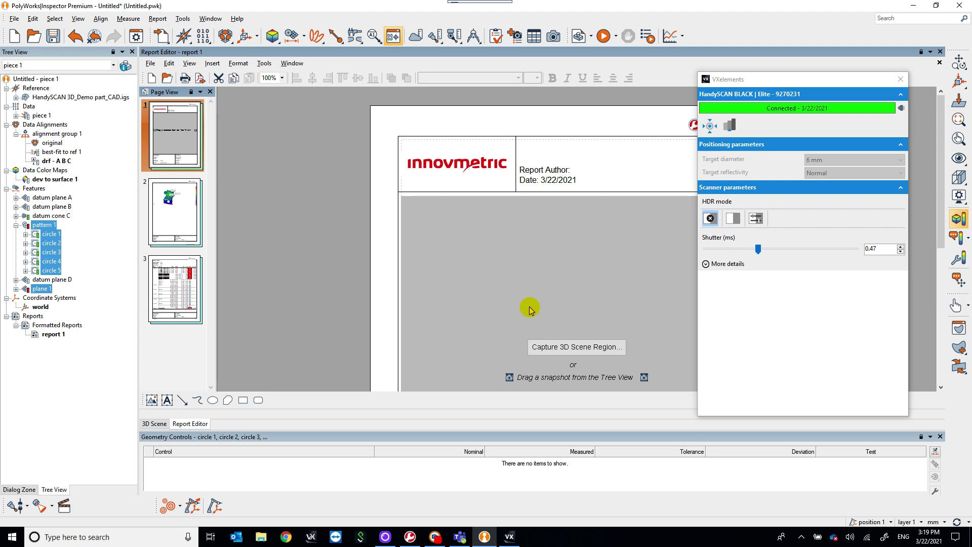
scroll(530, 311, "down", 3)
scroll(527, 313, "up", 3)
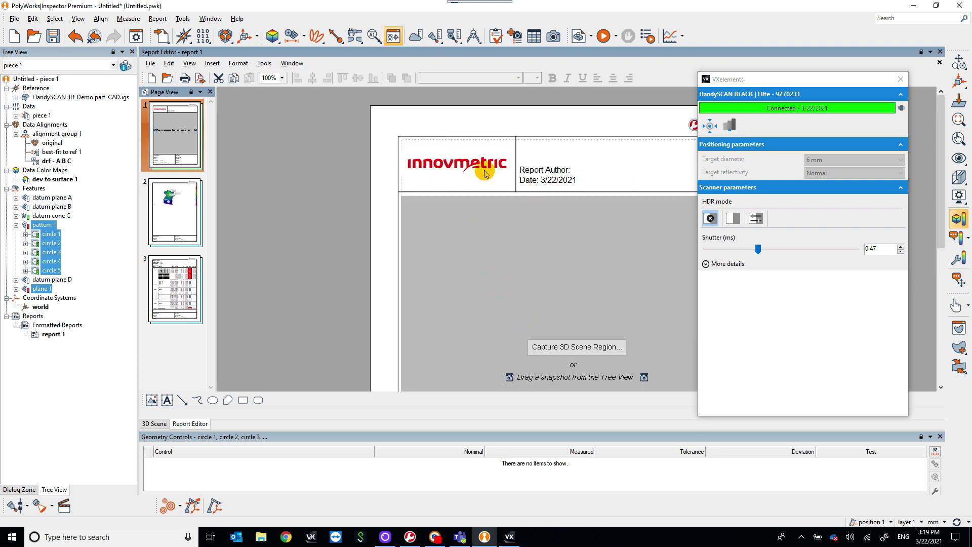
scroll(493, 271, "down", 2)
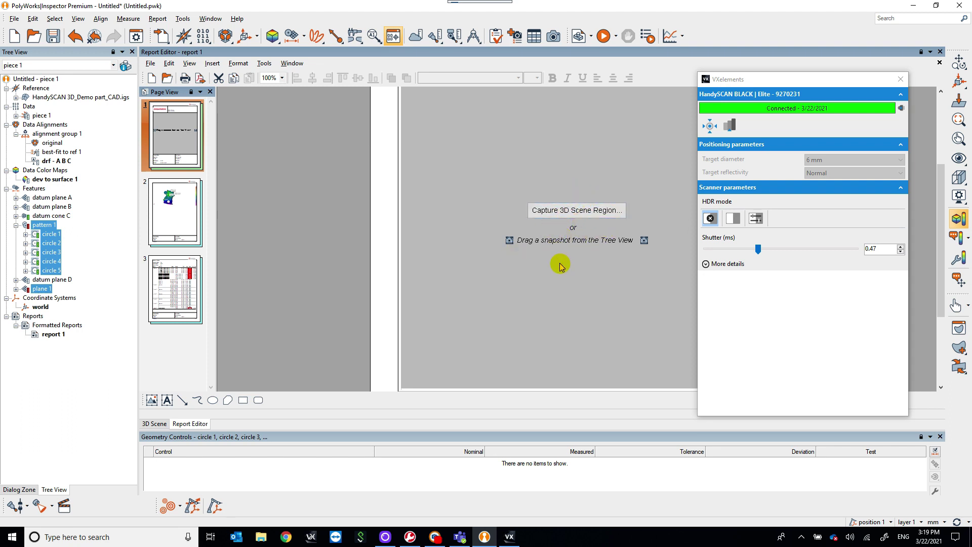
Show the report's feature table page, then open the PDF export and leave it without saving
left_click(183, 293)
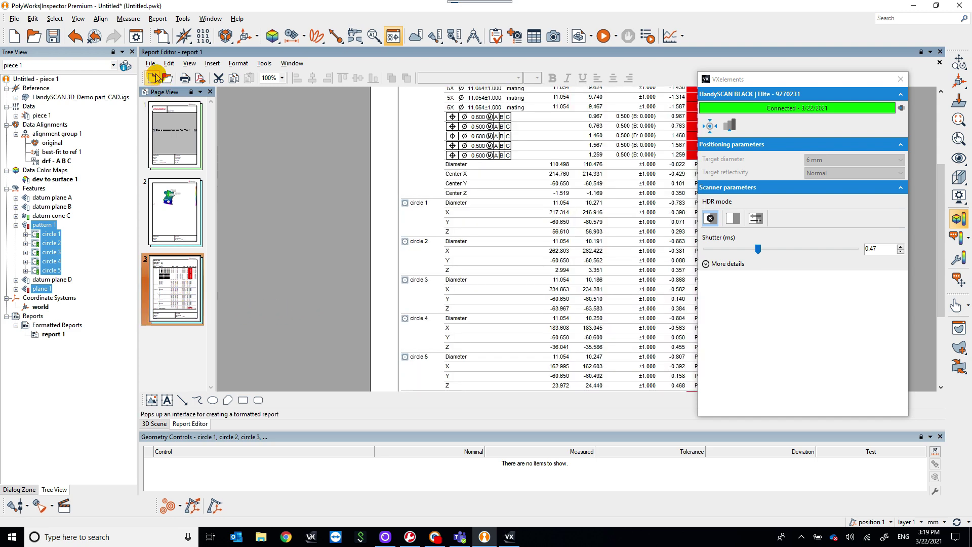
left_click(201, 78)
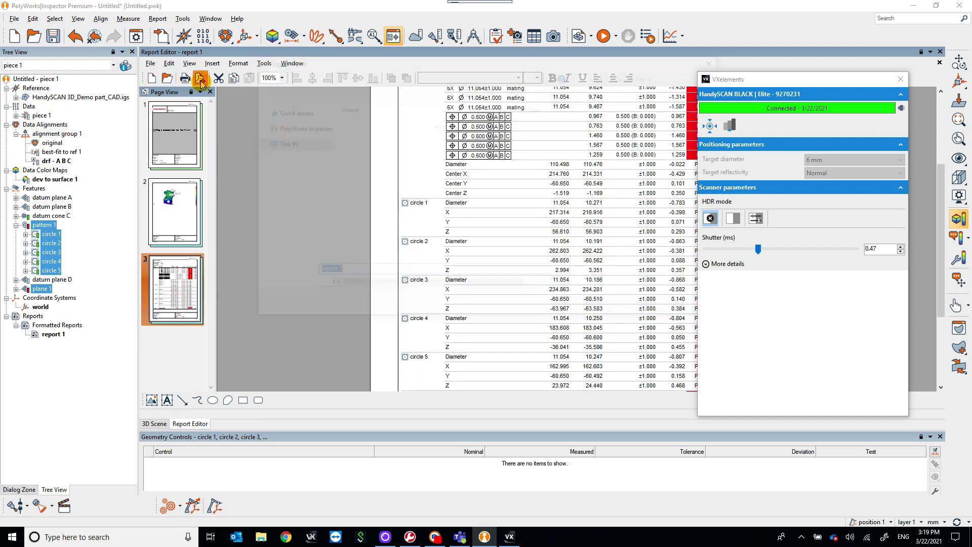
left_click(666, 313)
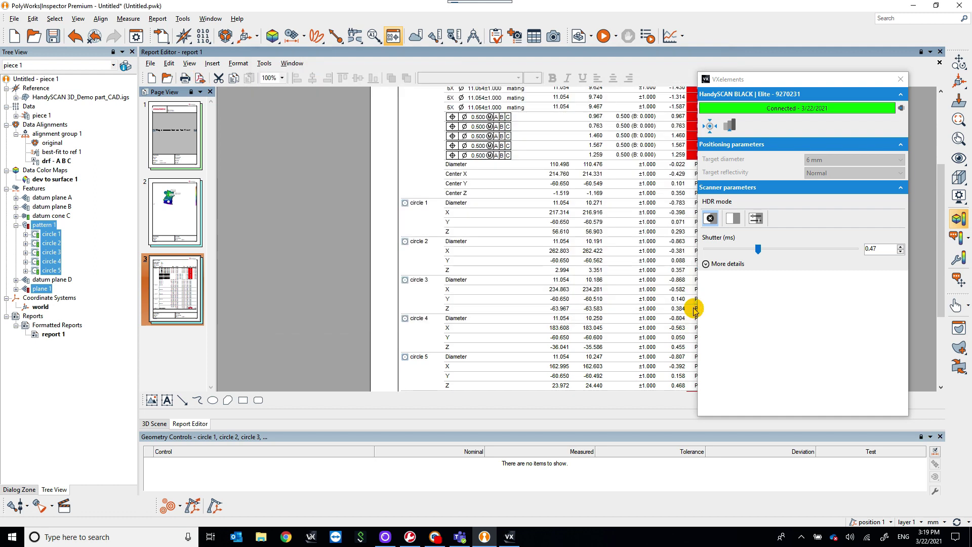